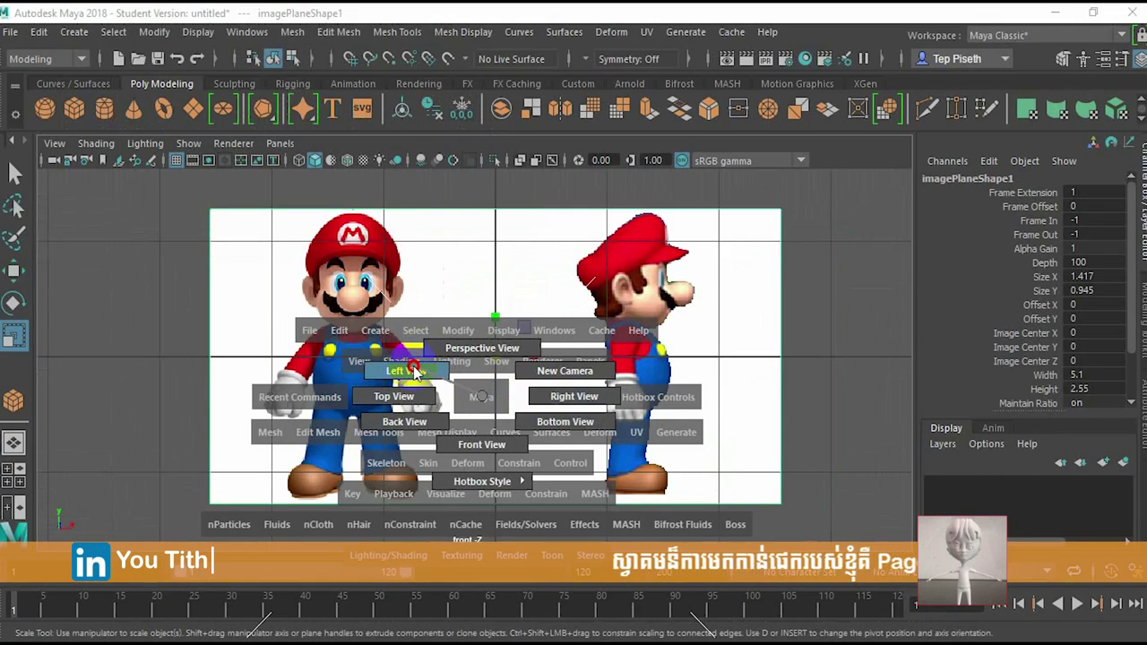
Step: Import smario_f-s.png from the Downloads folder as an image plane in the side view
left_click(563, 397)
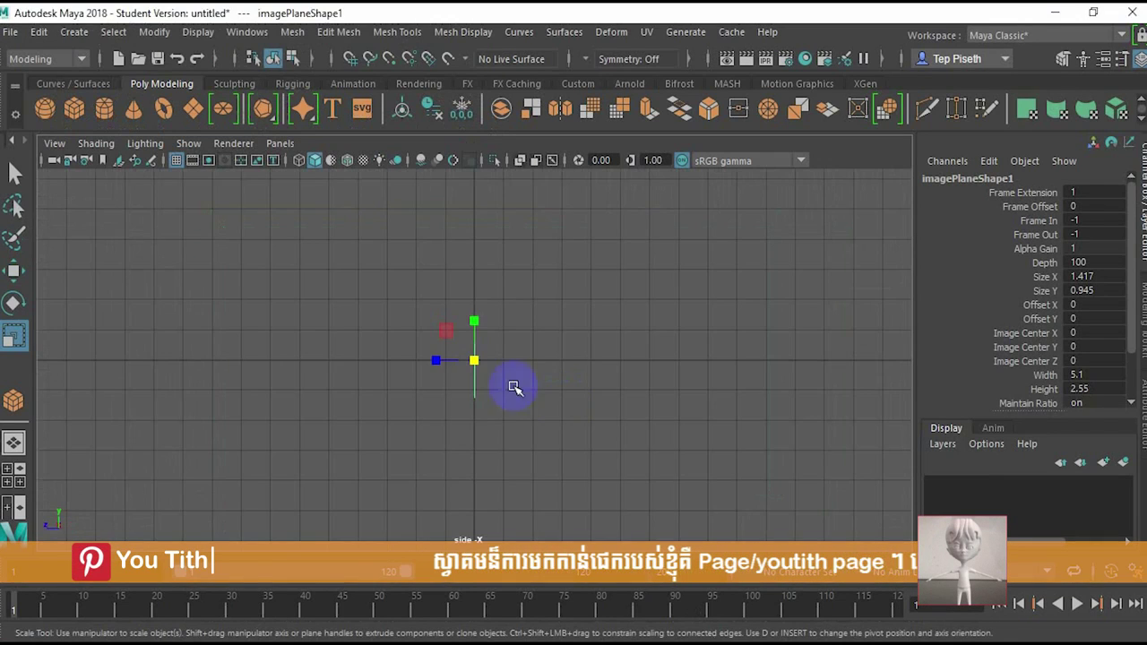
left_click(55, 144)
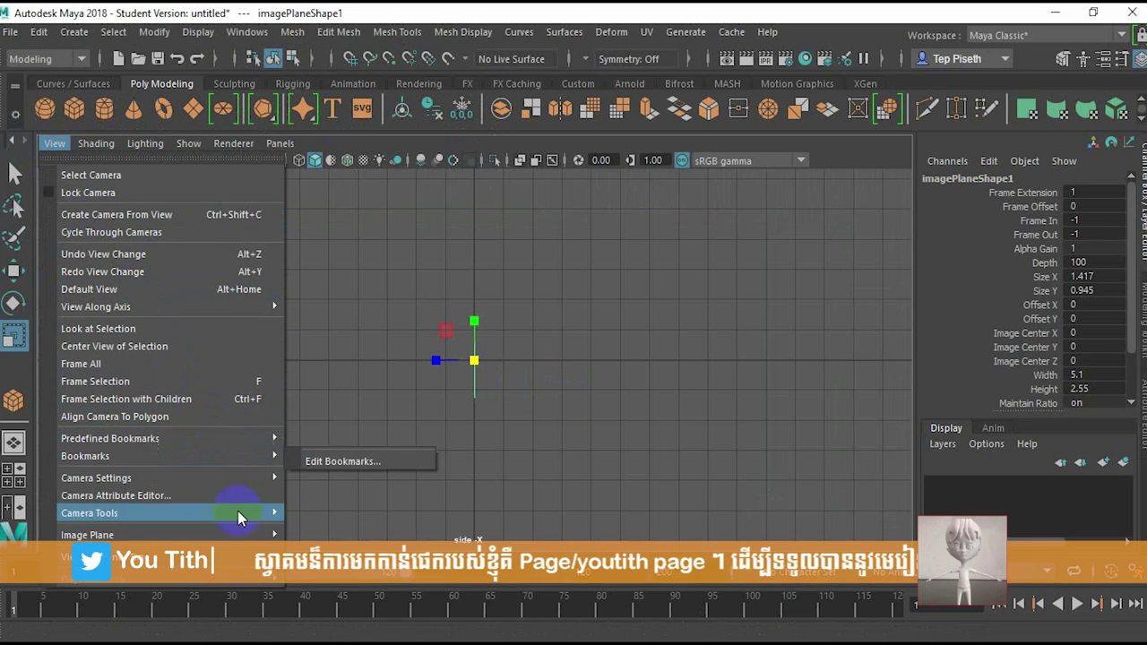
left_click(340, 536)
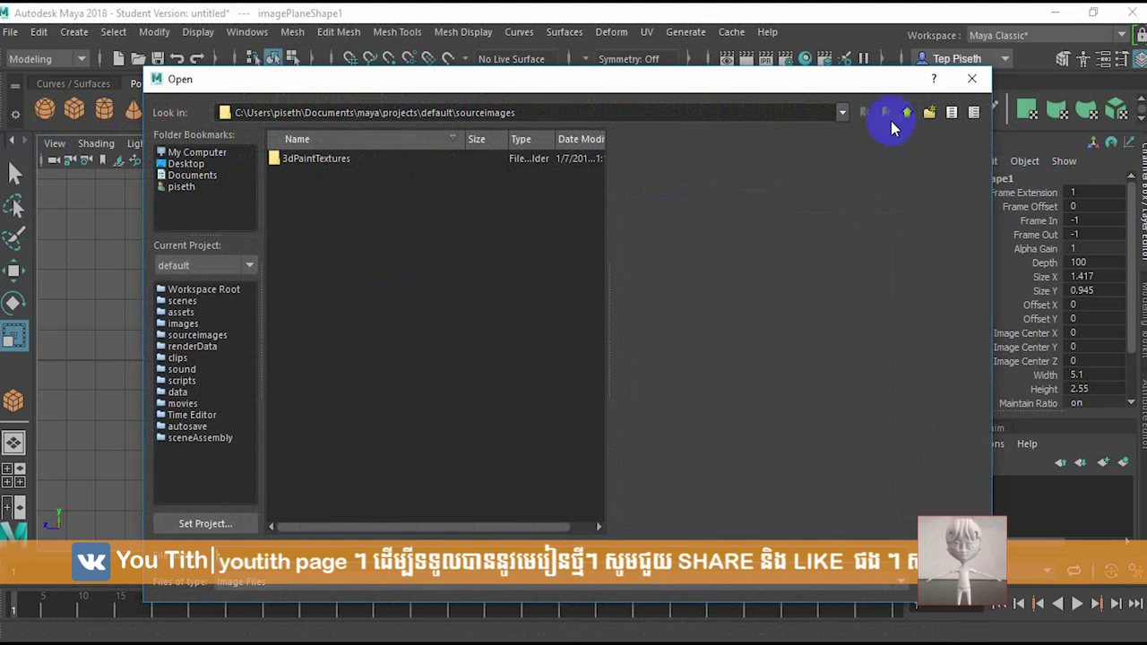
left_click(843, 119)
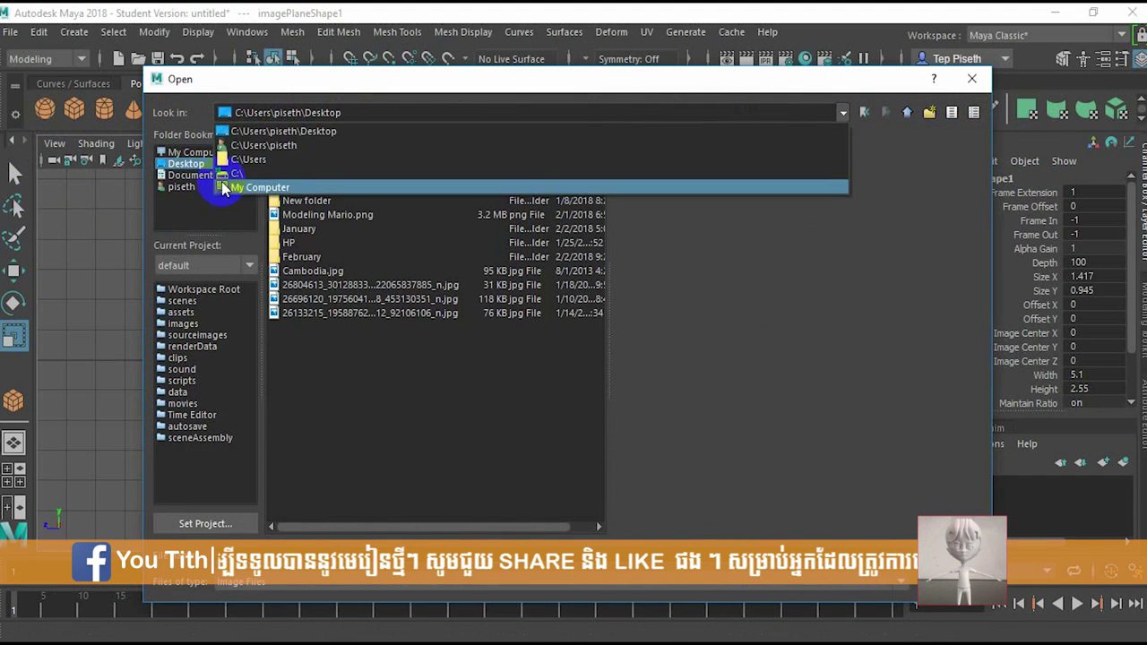
left_click(190, 175)
left_click(194, 178)
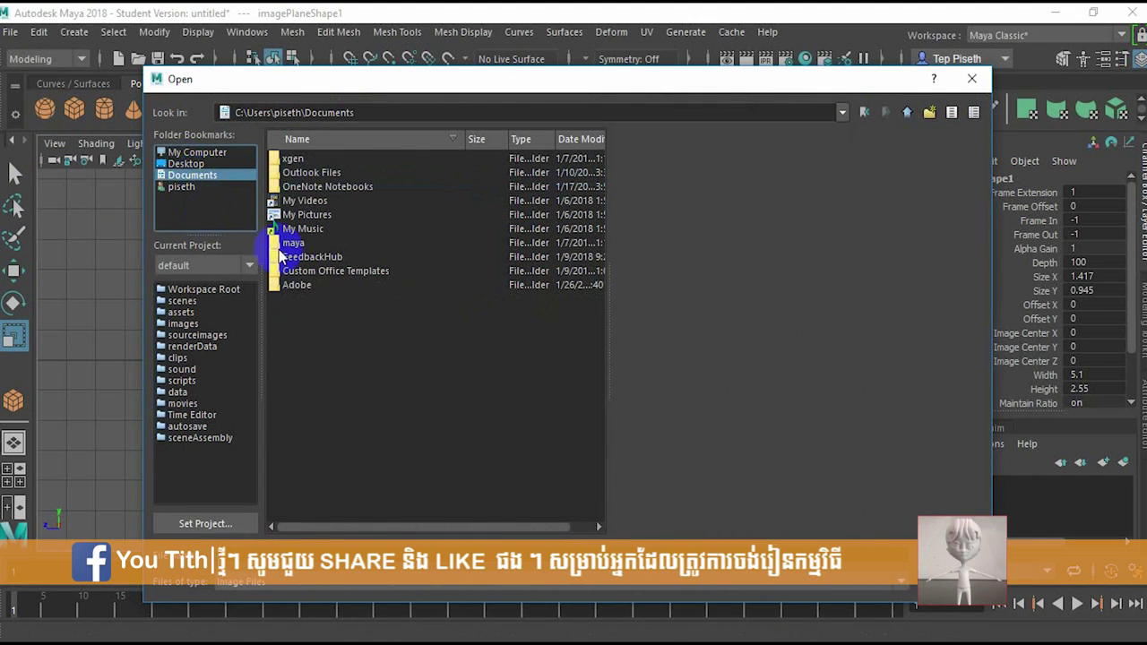
left_click(184, 186)
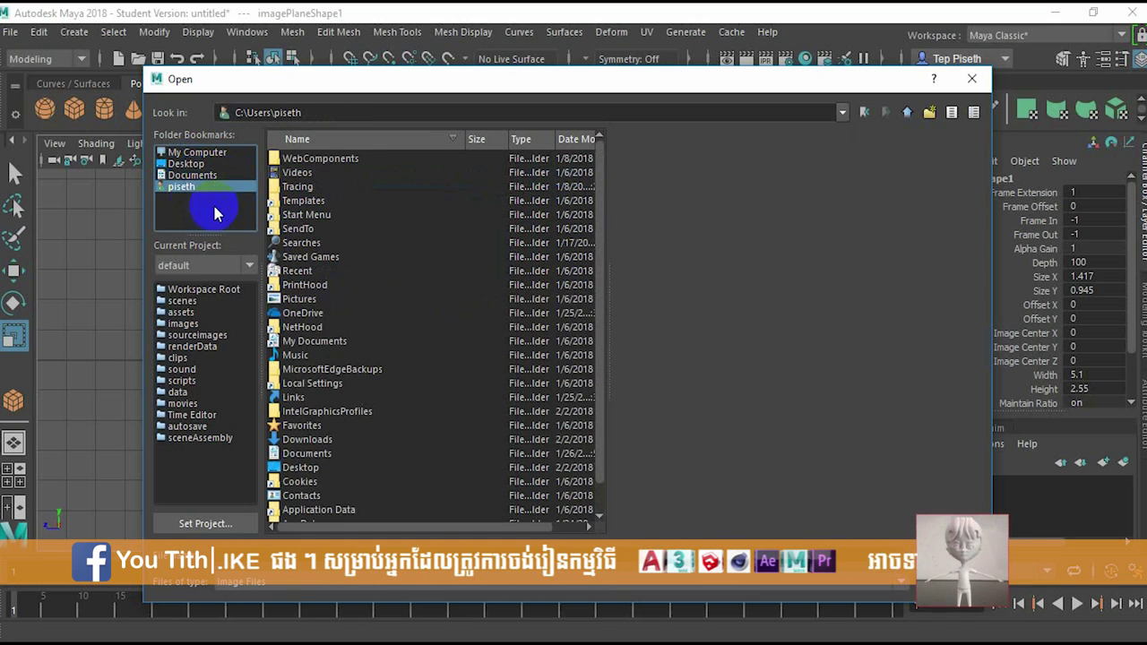
double_click(309, 441)
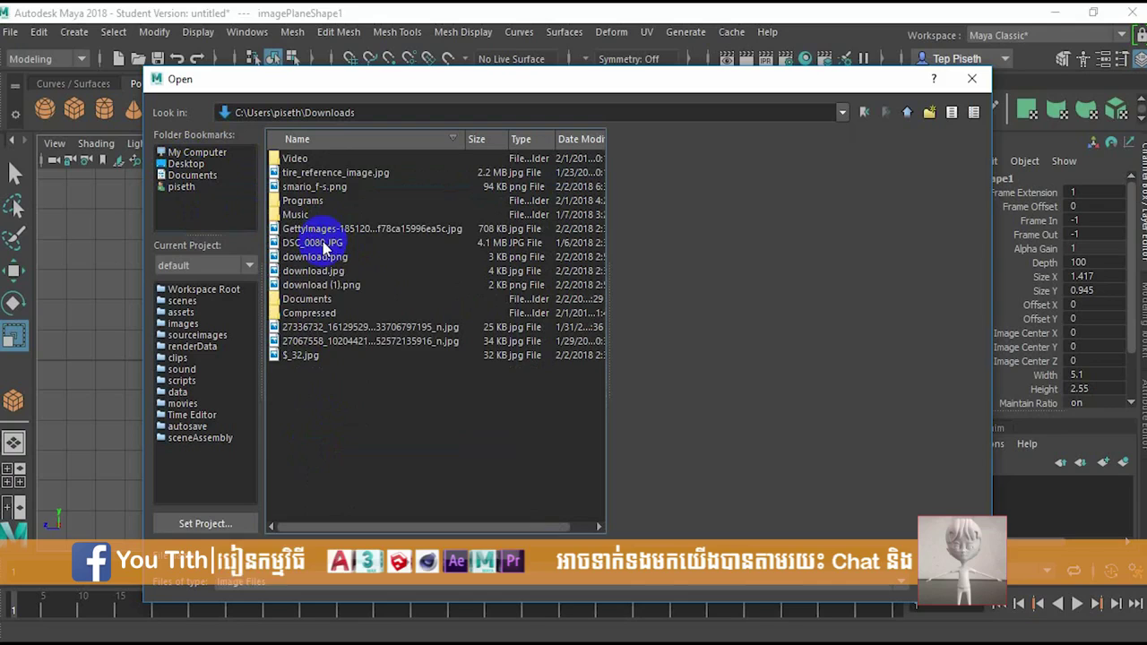
left_click(316, 186)
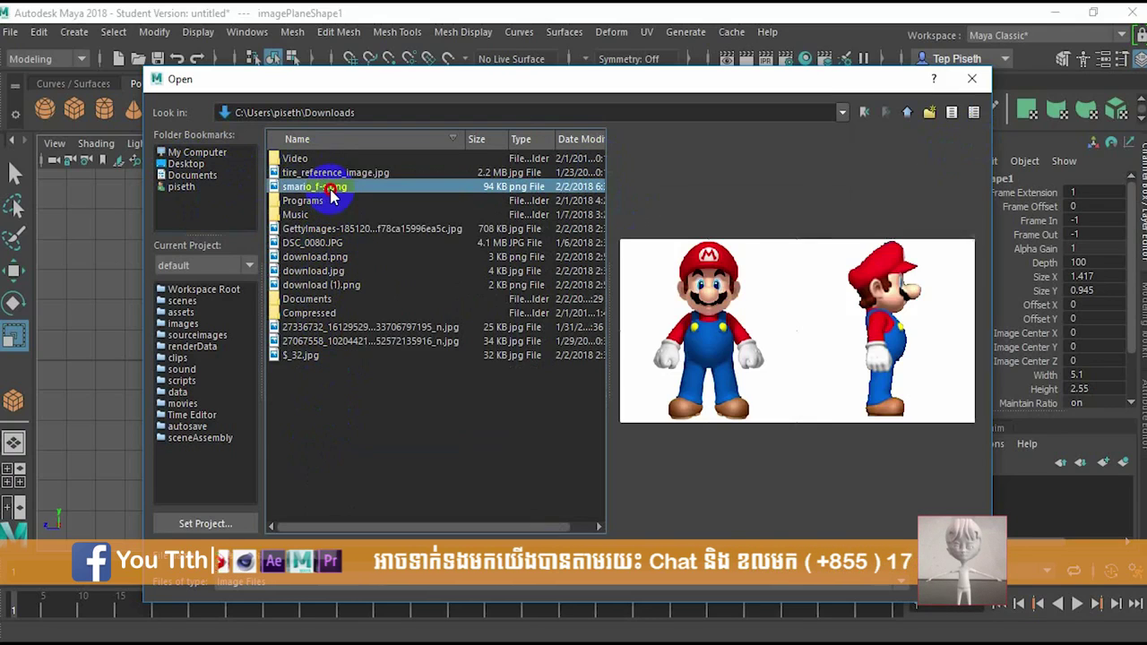
left_click(955, 555)
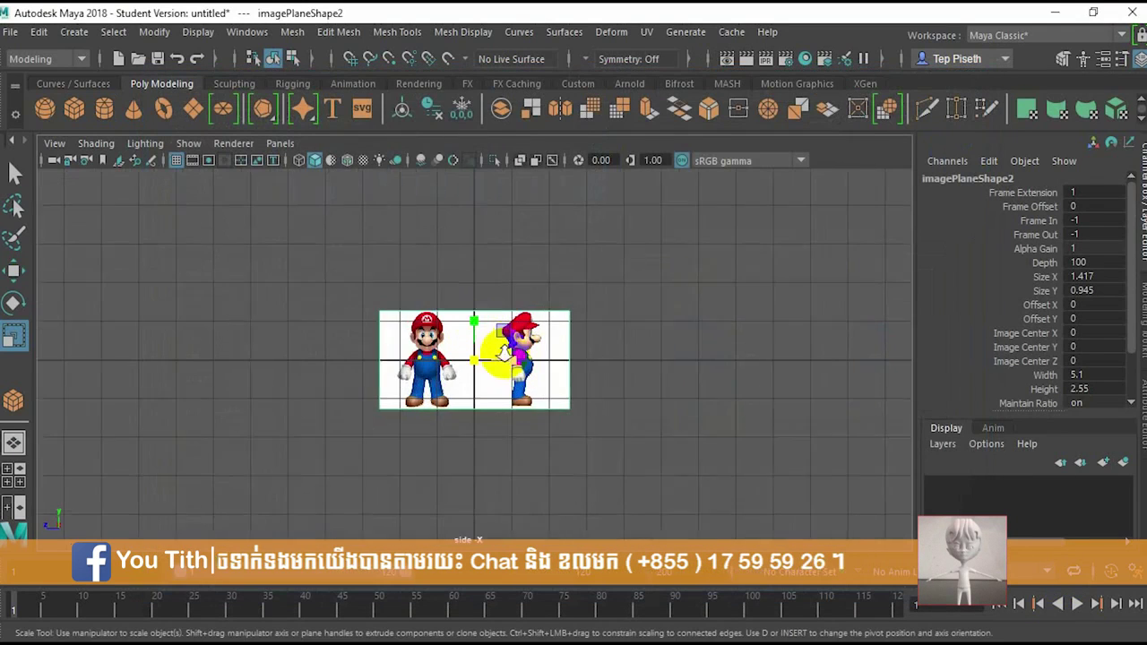
Step: Move the front-facing Mario image plane in the perspective view to about -2.35 in X and -0.43 in Z
key("space")
left_click_drag(451, 307, 448, 251)
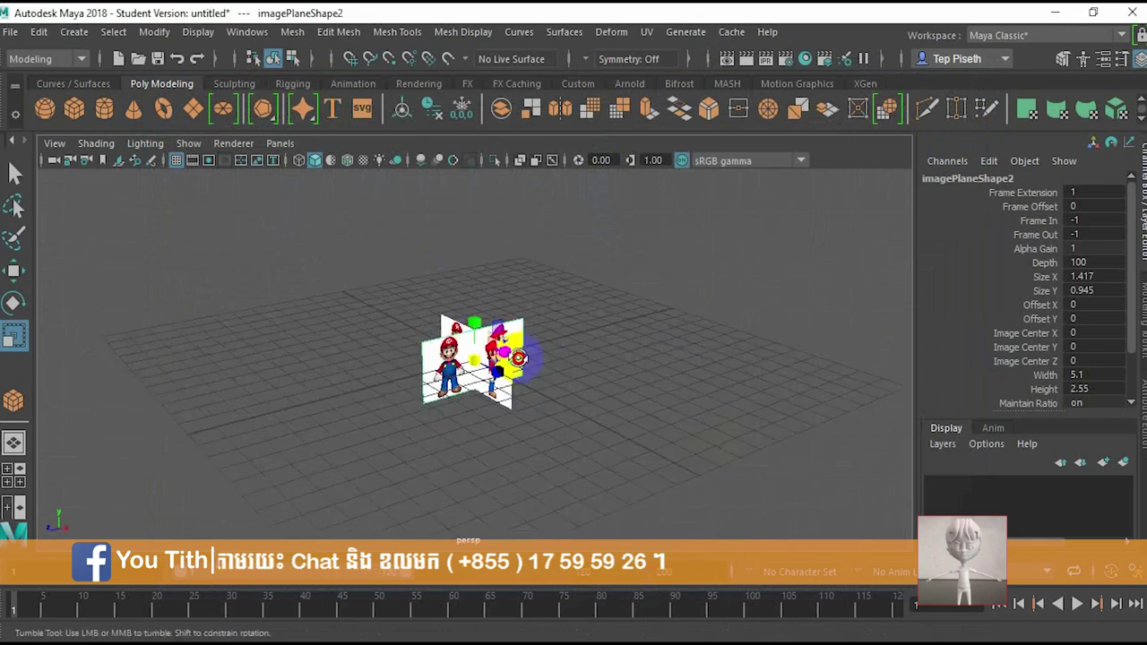
scroll(502, 367, "up", 5)
left_click_drag(476, 379, 385, 324, "alt")
key("w")
left_click(645, 313)
left_click_drag(537, 355, 588, 333, "alt")
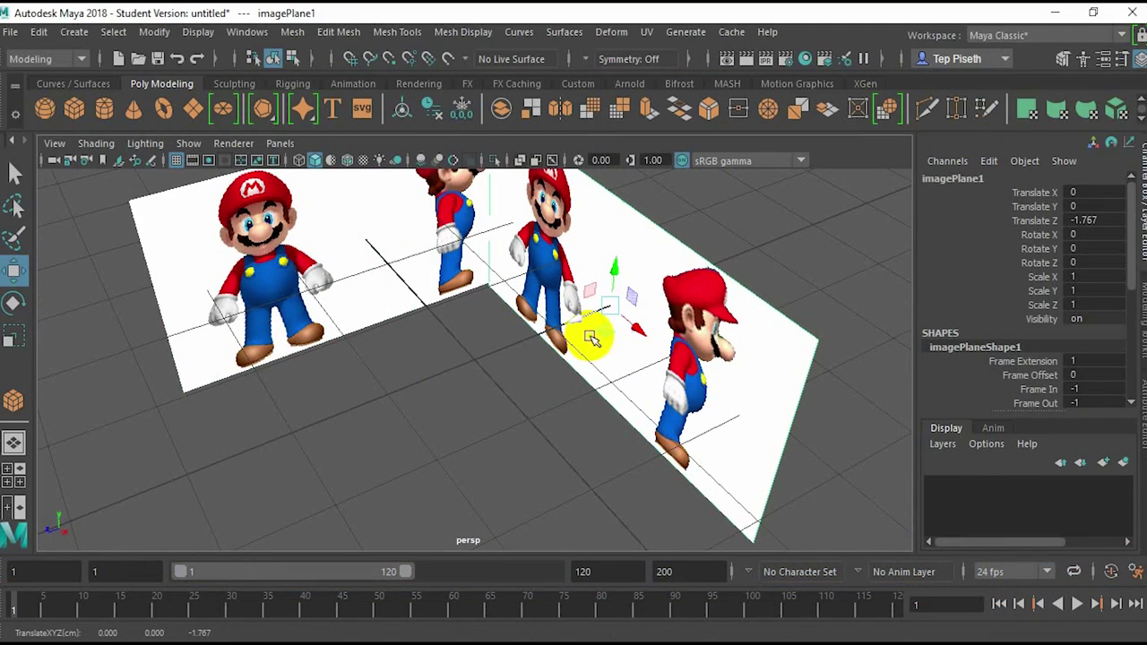
mouse_move(201, 180)
left_mouse_down("alt")
mouse_move(192, 186)
mouse_move(431, 295)
mouse_move(679, 358)
mouse_move(617, 392)
mouse_move(589, 440)
left_mouse_up("alt")
left_click_drag(603, 341, 677, 345)
left_click_drag(563, 296, 618, 367)
mouse_move(618, 367)
right_mouse_down("alt")
mouse_move(632, 353)
mouse_move(638, 377)
right_mouse_up("alt")
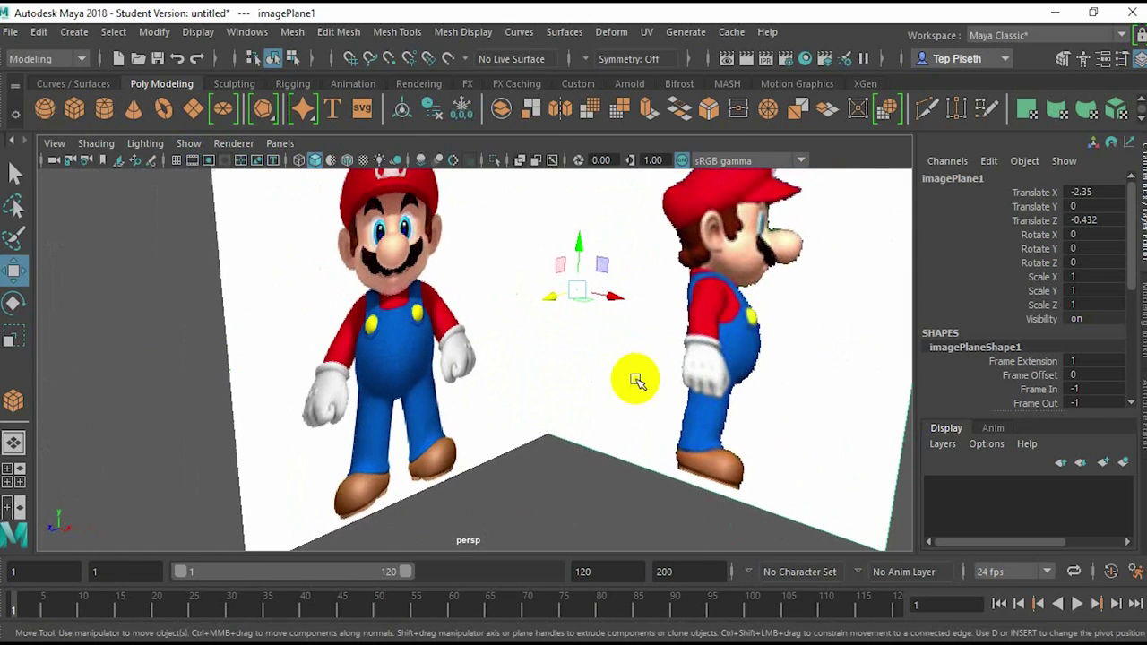
Step: Create a polygon cube about 0.74 wide over Mario's torso in the front view and turn on X-ray shading
key("space")
left_click_drag(632, 377, 634, 423)
middle_click_drag(492, 369, 440, 322, "alt")
scroll(699, 295, "up", 4)
scroll(541, 351, "down", 2)
scroll(529, 345, "up", 4)
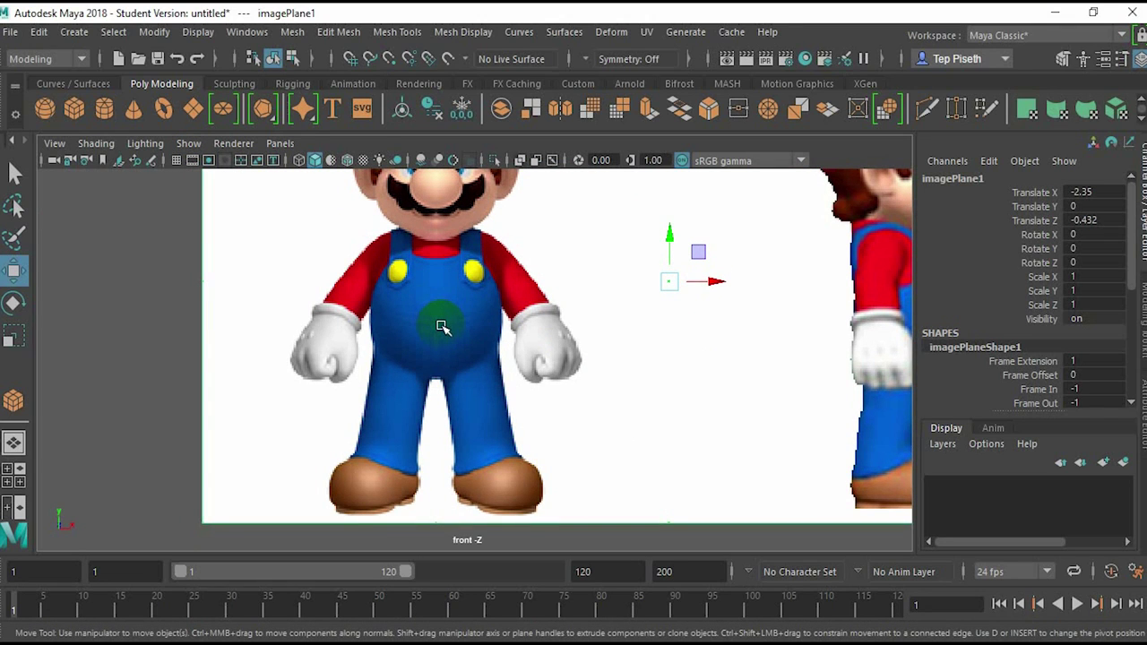
middle_click_drag(449, 336, 451, 356, "alt")
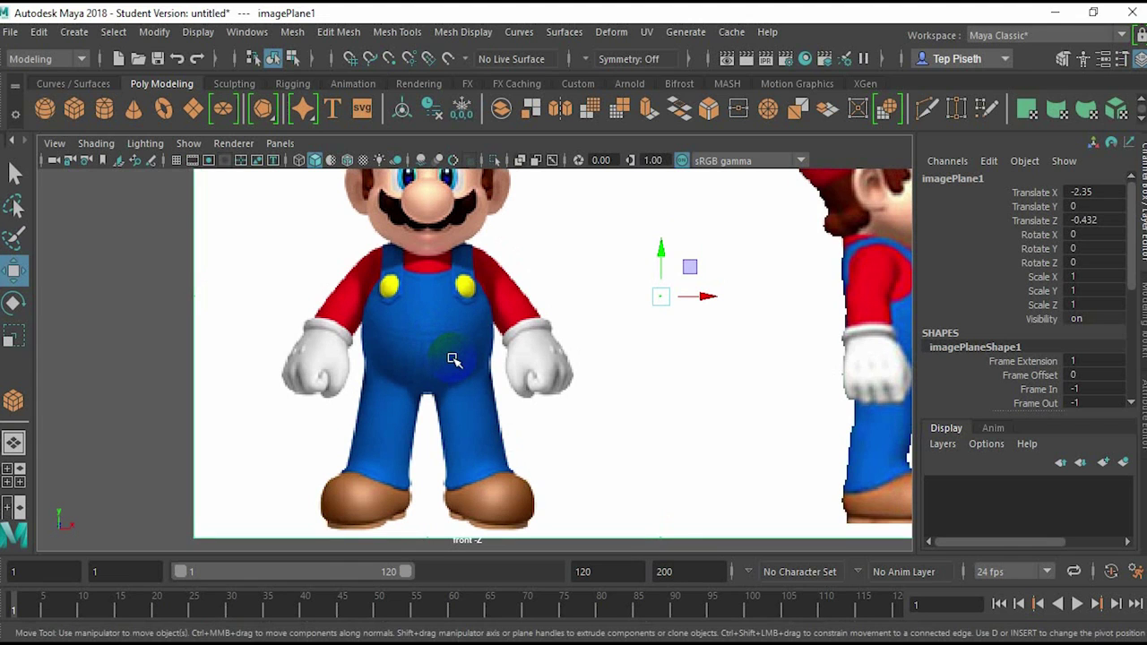
scroll(453, 359, "up", 1)
scroll(453, 359, "up", 2)
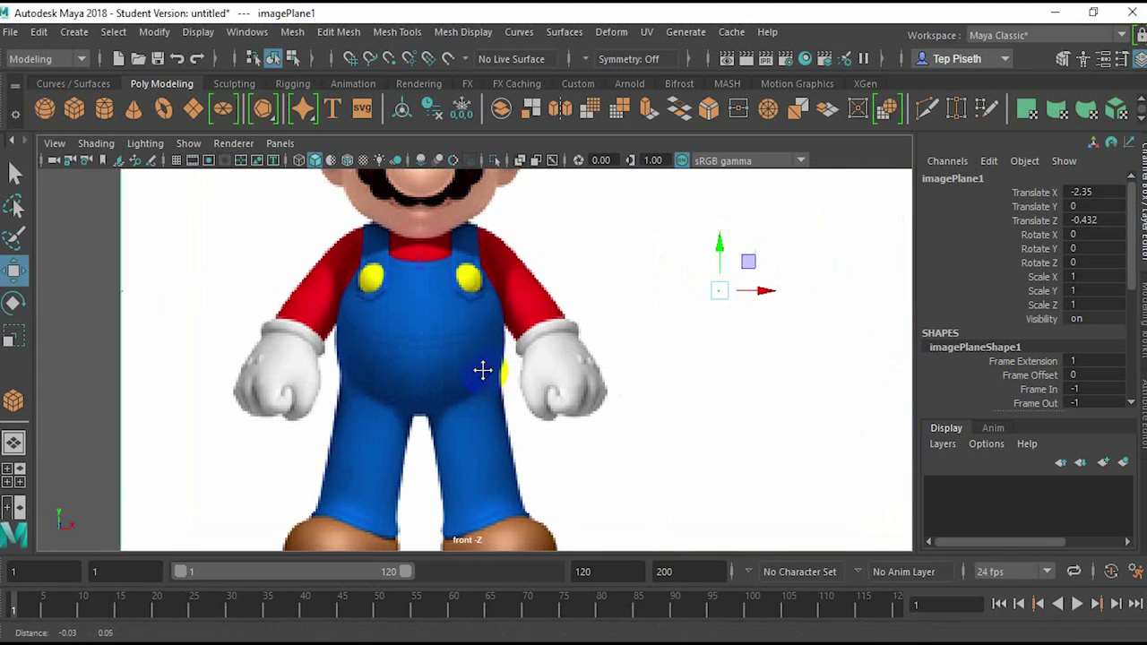
left_click(72, 109)
left_click_drag(327, 255, 463, 269)
middle_click_drag(466, 341, 449, 323, "alt")
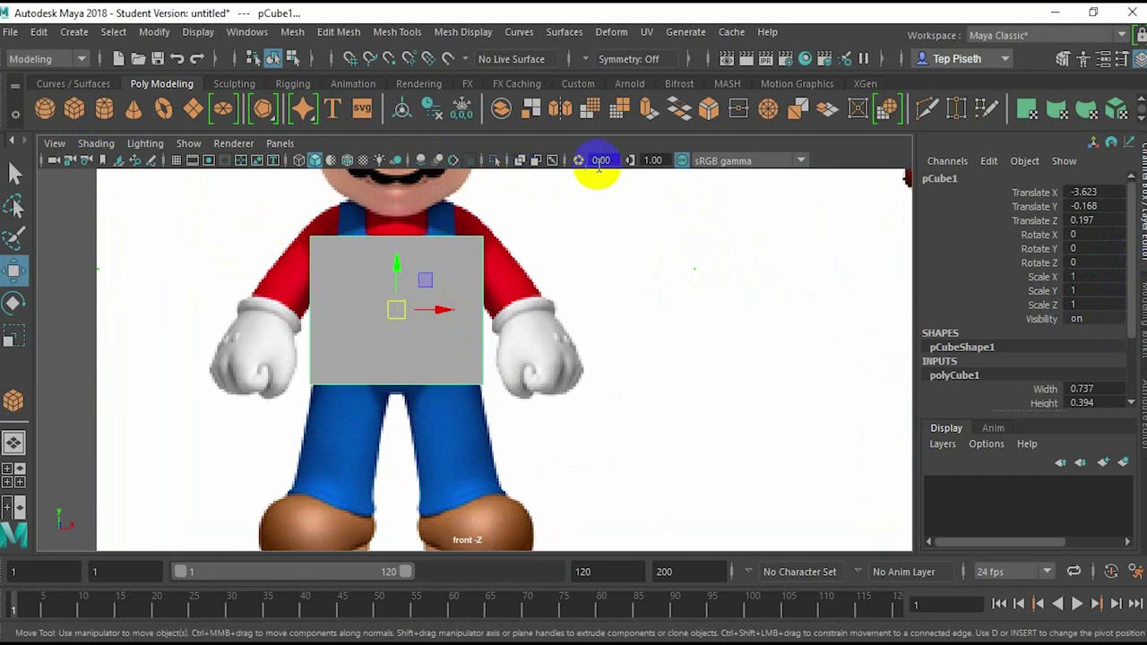
left_click(520, 161)
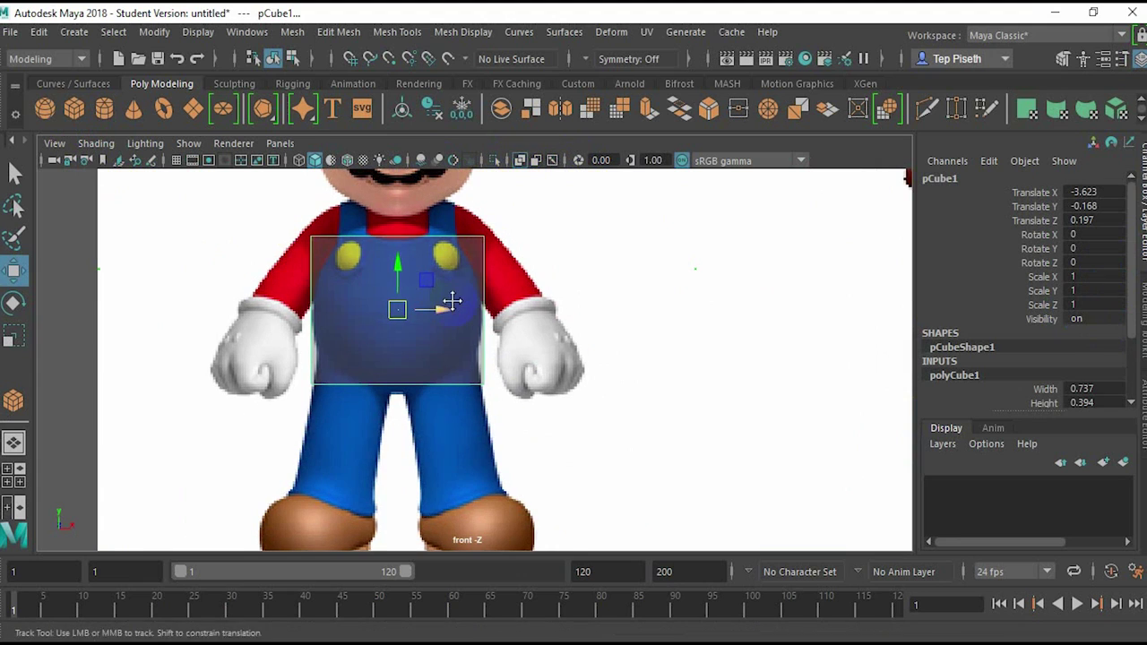
Step: Set the cube's width, height and depth subdivisions to 2 and nudge it along X to centre it on the torso
middle_click_drag(448, 302, 494, 307, "alt")
scroll(1058, 363, "down", 3)
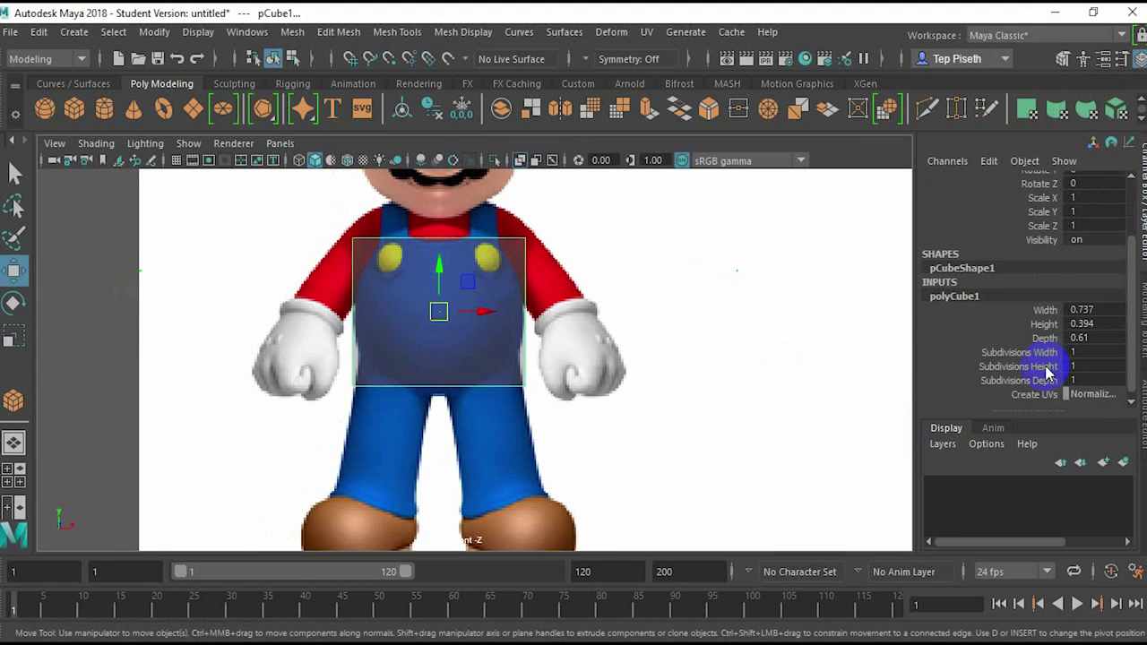
left_click(1039, 353)
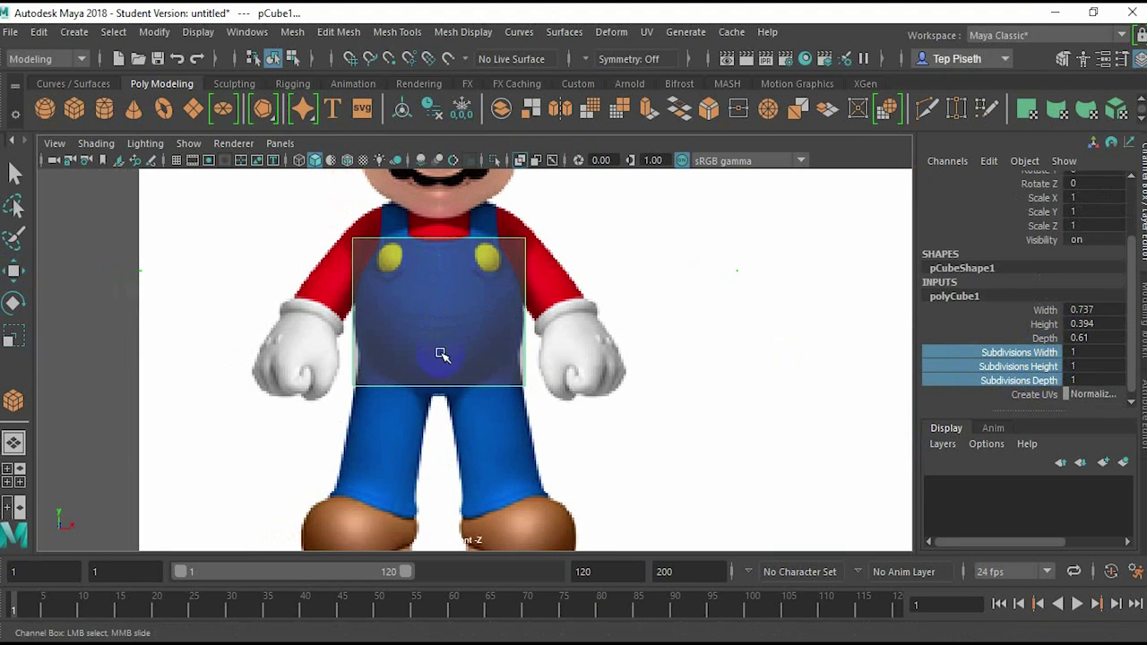
middle_click_drag(456, 350, 445, 352)
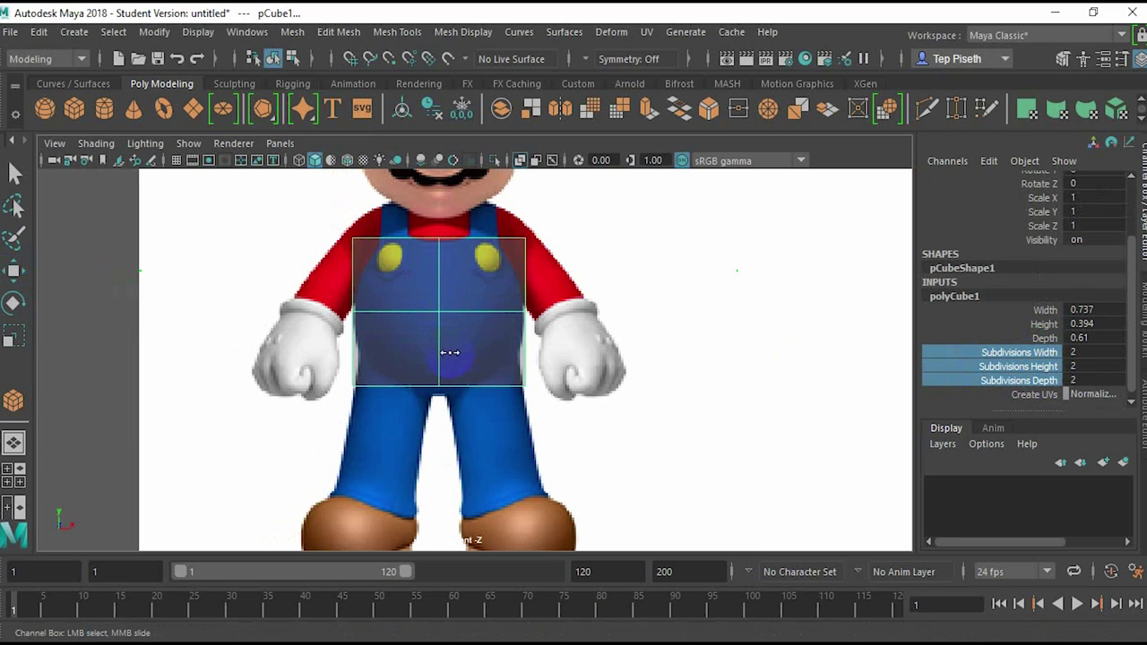
key("w")
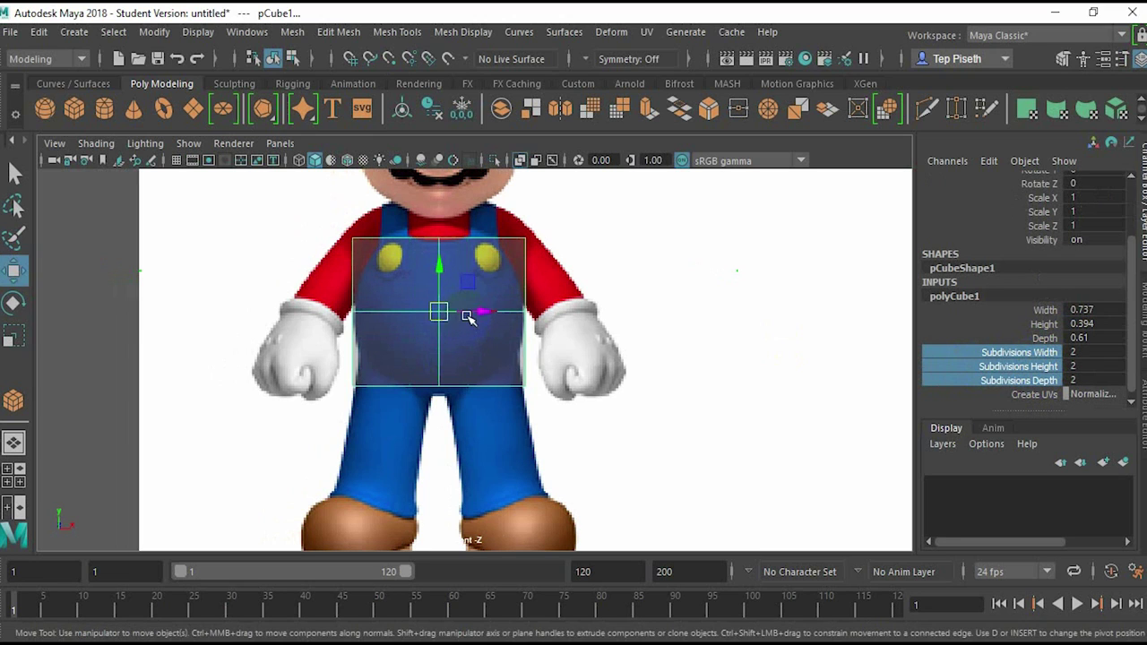
left_click_drag(484, 313, 476, 264)
Step: Using the side and perspective views, move the cube to about -1.18 in X and -0.81 in Z
key("space")
left_click_drag(463, 348, 412, 335, "alt")
key("space")
left_click_drag(507, 332, 506, 332)
scroll(431, 366, "up", 5)
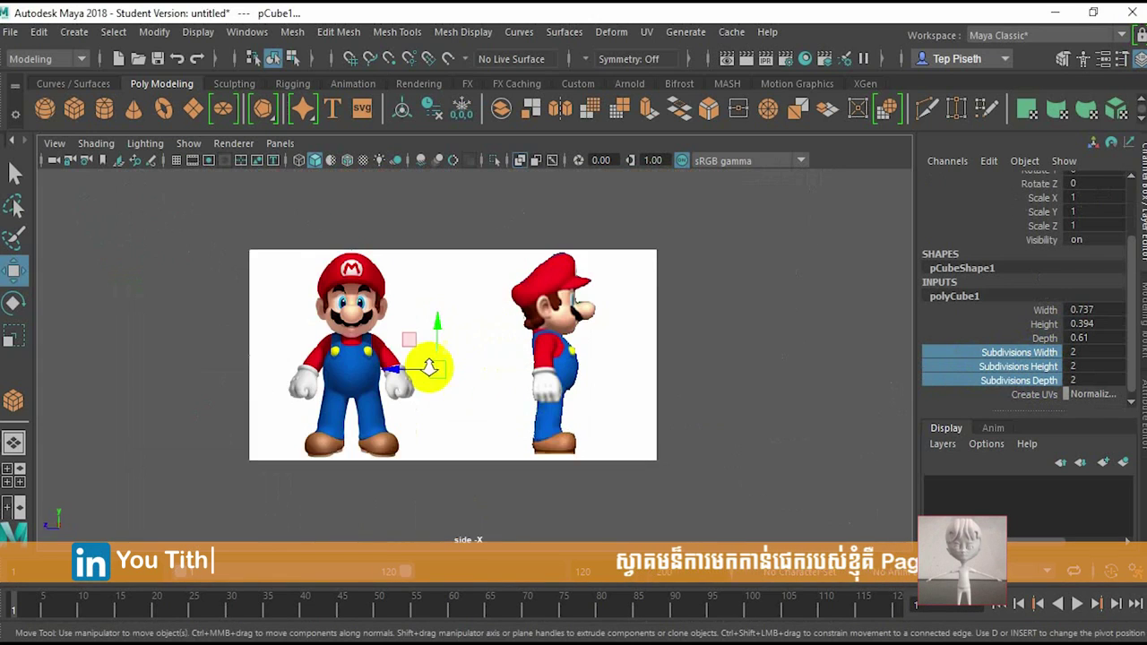
left_click(358, 386)
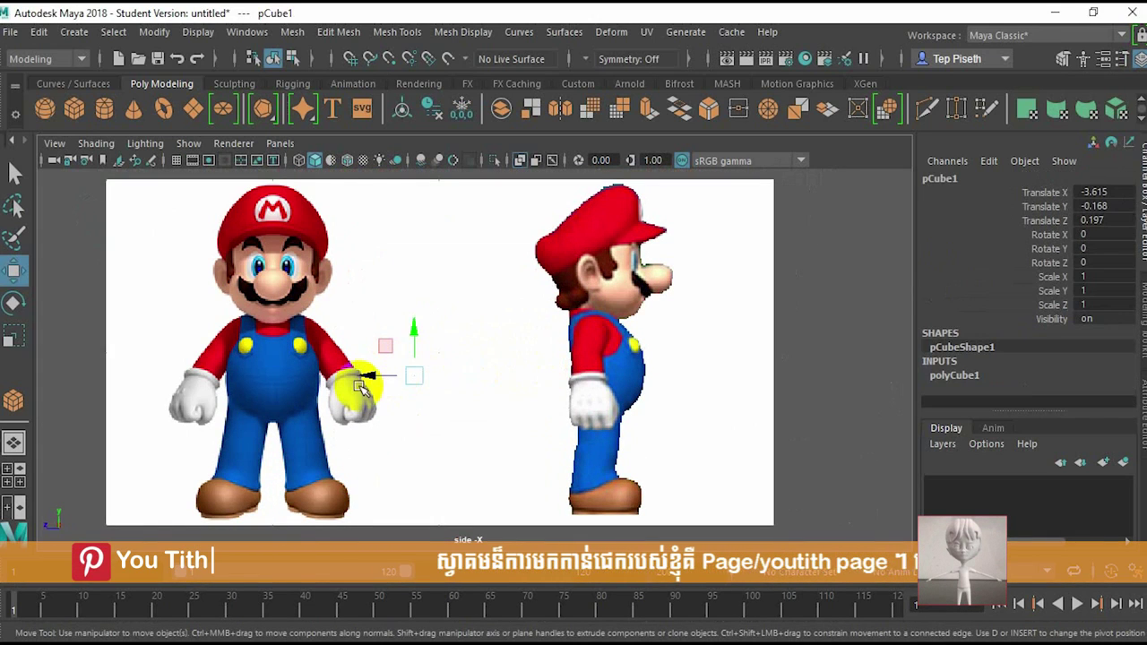
left_click_drag(373, 378, 448, 422)
key("space")
scroll(414, 379, "down", 8)
scroll(478, 376, "up", 5)
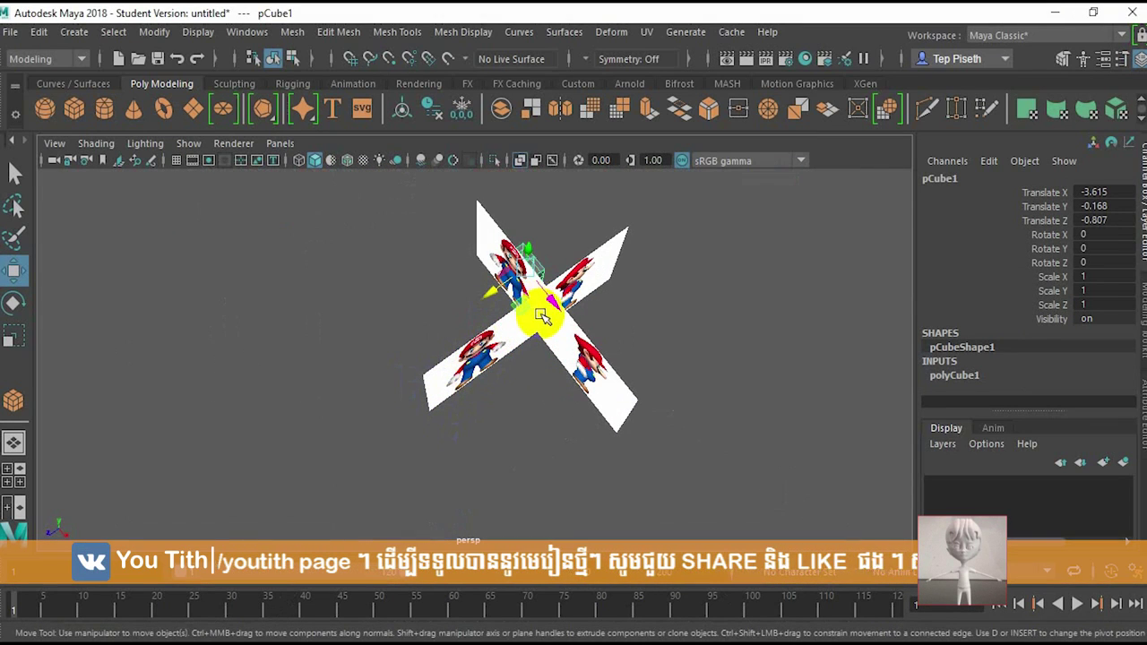
left_click_drag(556, 302, 625, 387)
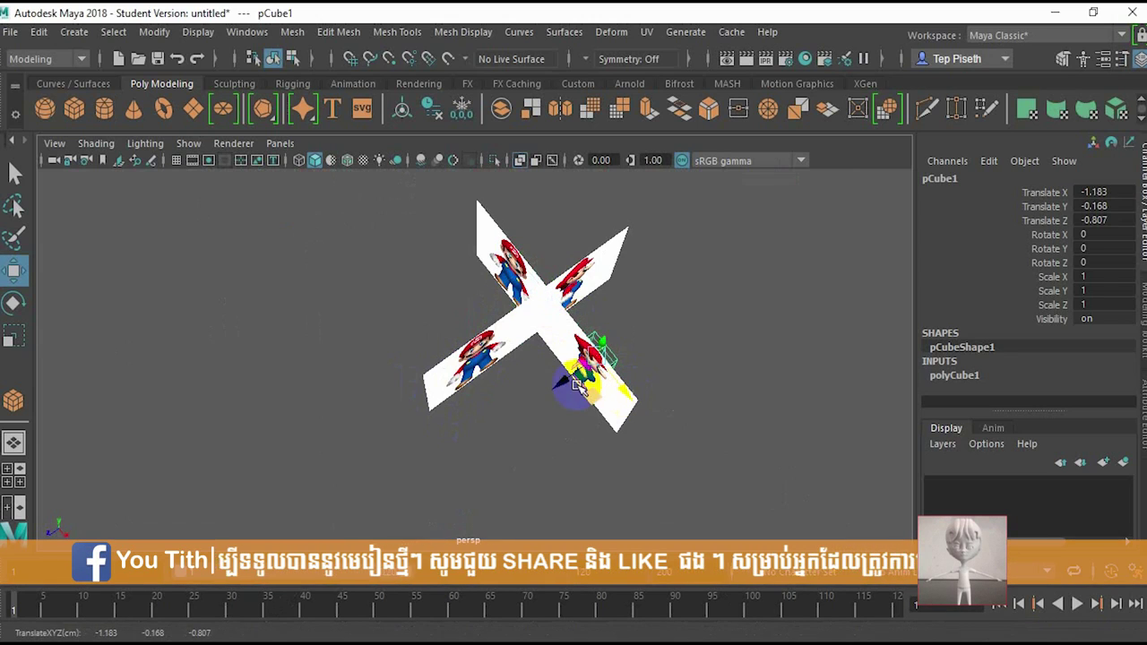
Step: Move the cube along Z in the side view to about -1.24, over the torso of the profile Mario
key("space")
left_click_drag(486, 410, 580, 412)
middle_click_drag(402, 382, 164, 381, "alt")
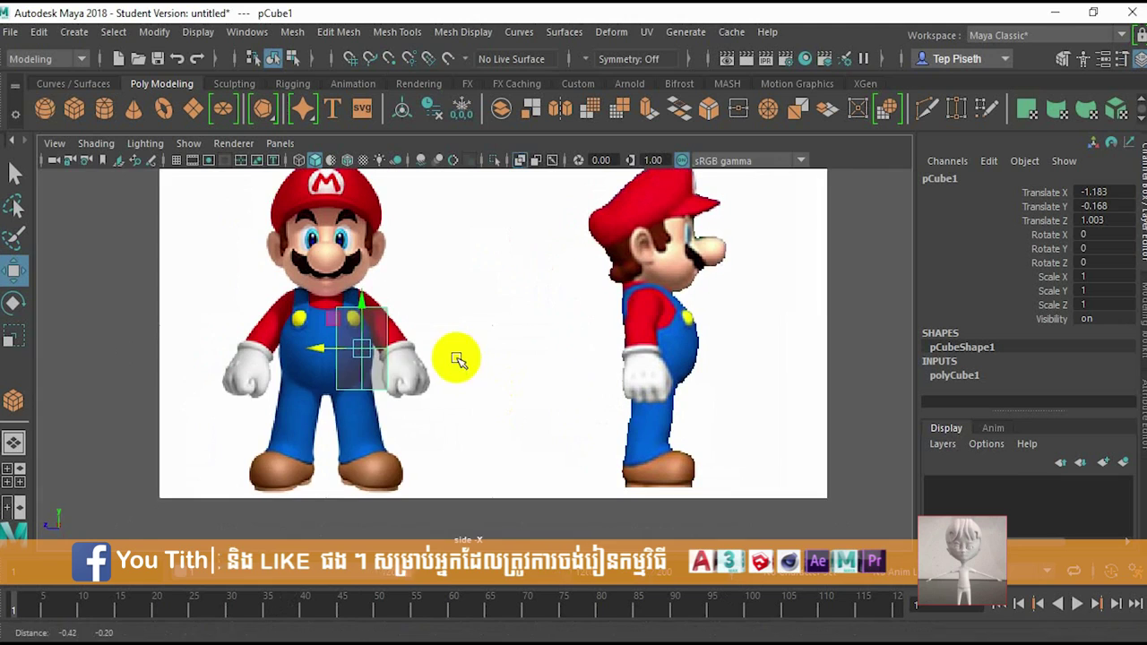
left_click_drag(150, 363, 443, 339)
scroll(511, 361, "up", 3)
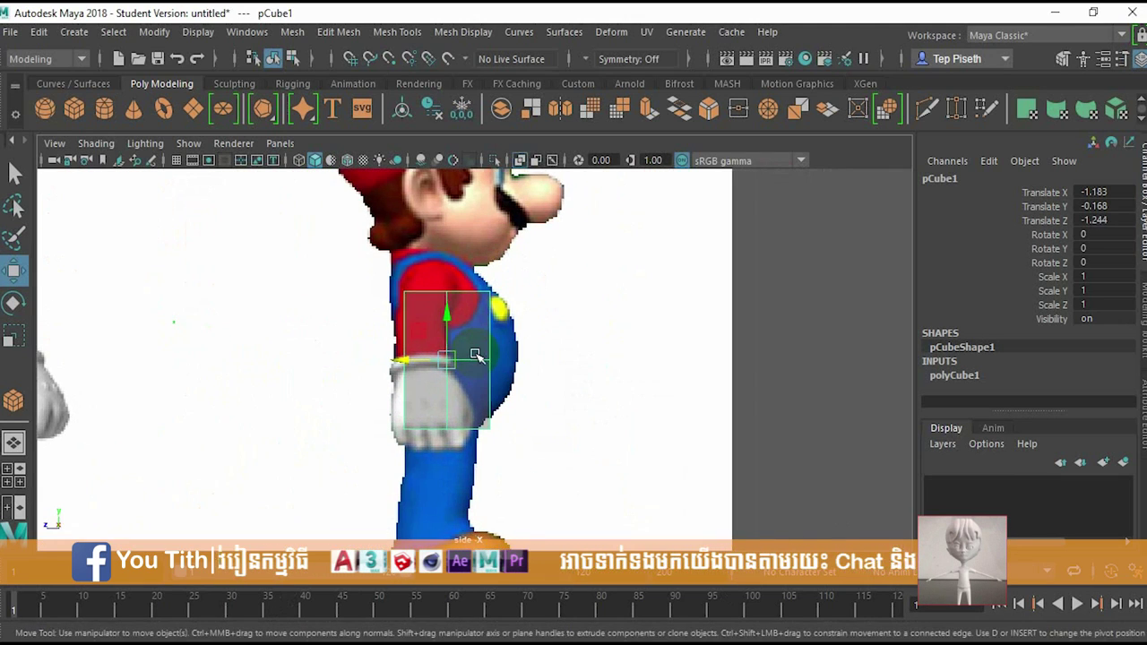
scroll(489, 350, "up", 3)
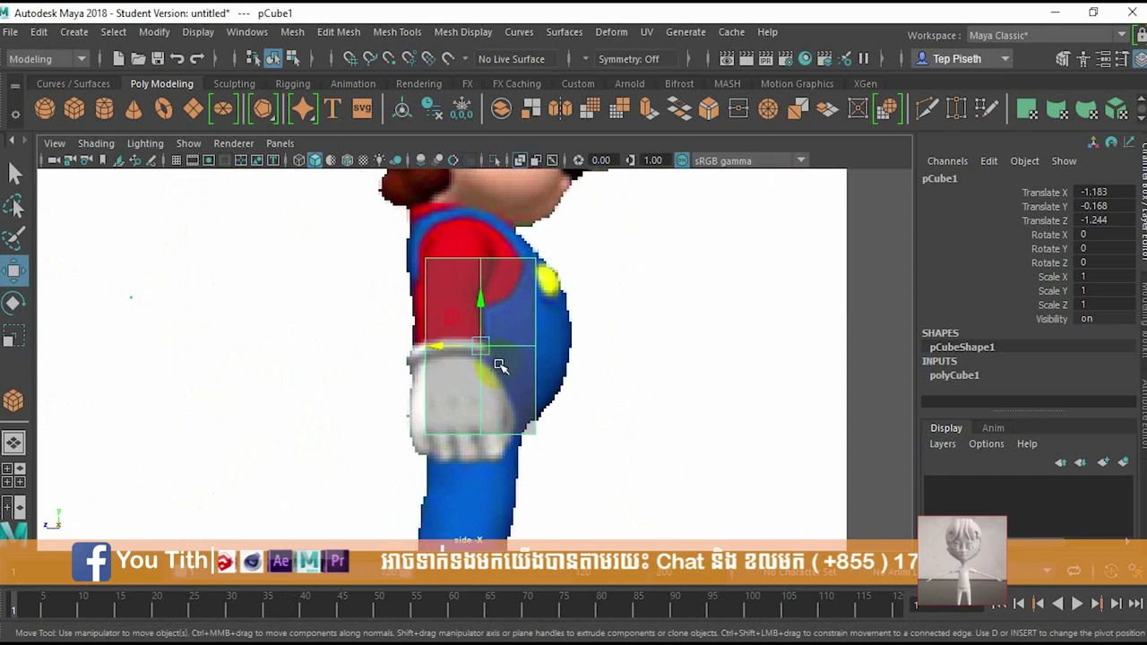
Step: Scale the cube to about 1.42 in Z and raise it to about -0.14 in Y to fit the profile torso
left_click(974, 378)
middle_click_drag(624, 307, 568, 328, "alt")
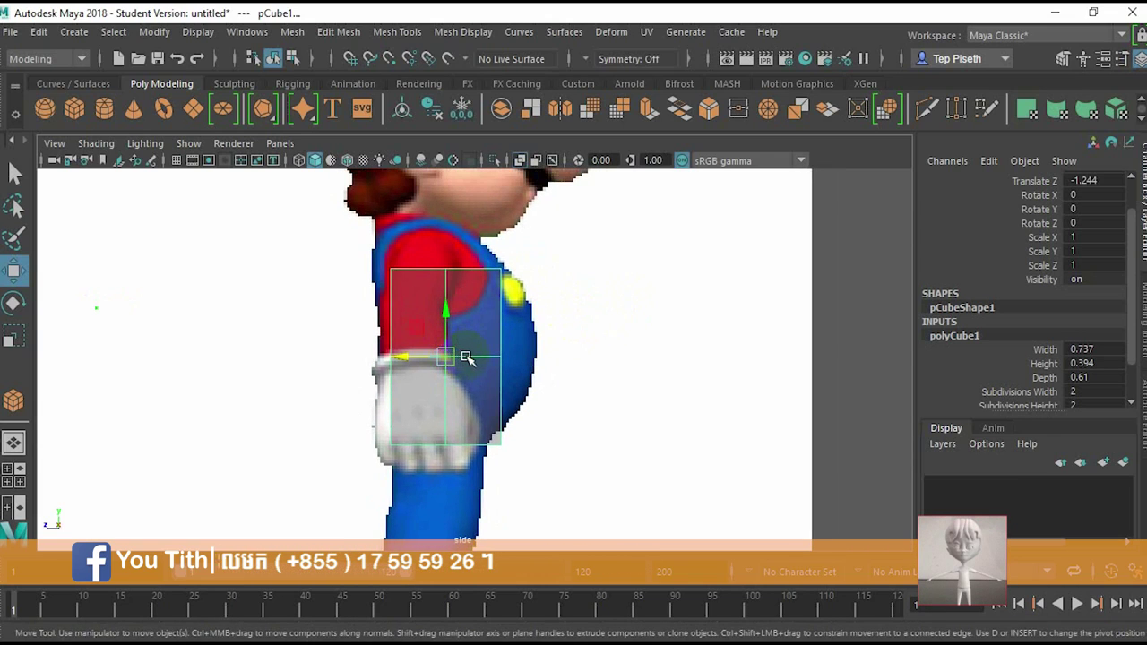
key("r")
left_click_drag(406, 360, 394, 358)
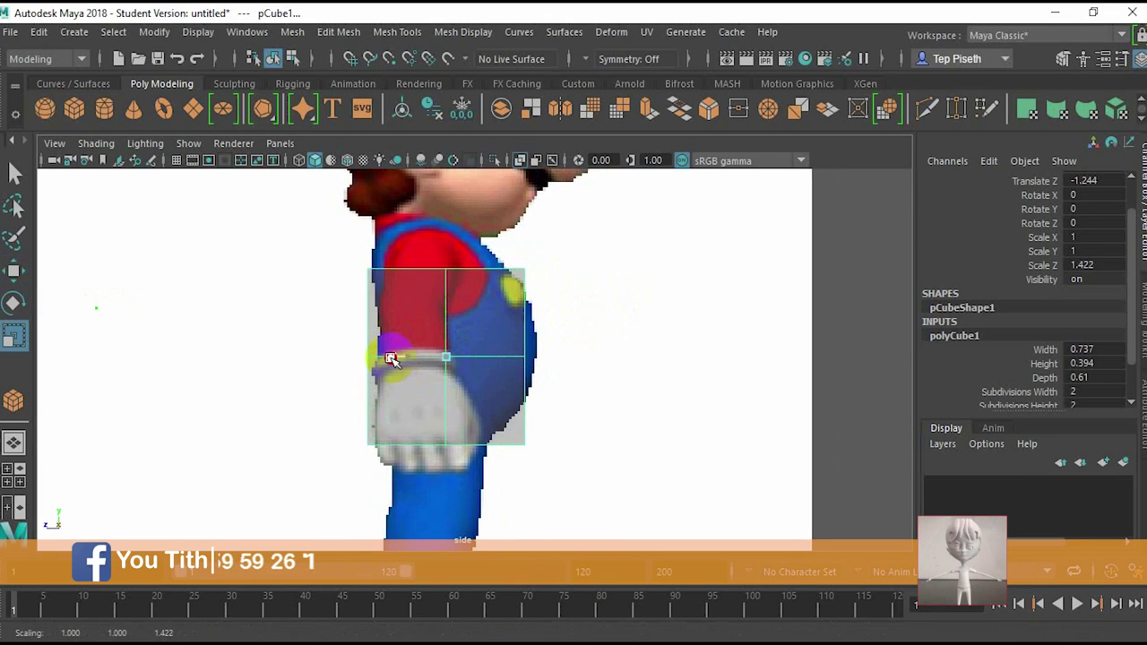
key("w")
key("e")
key("w")
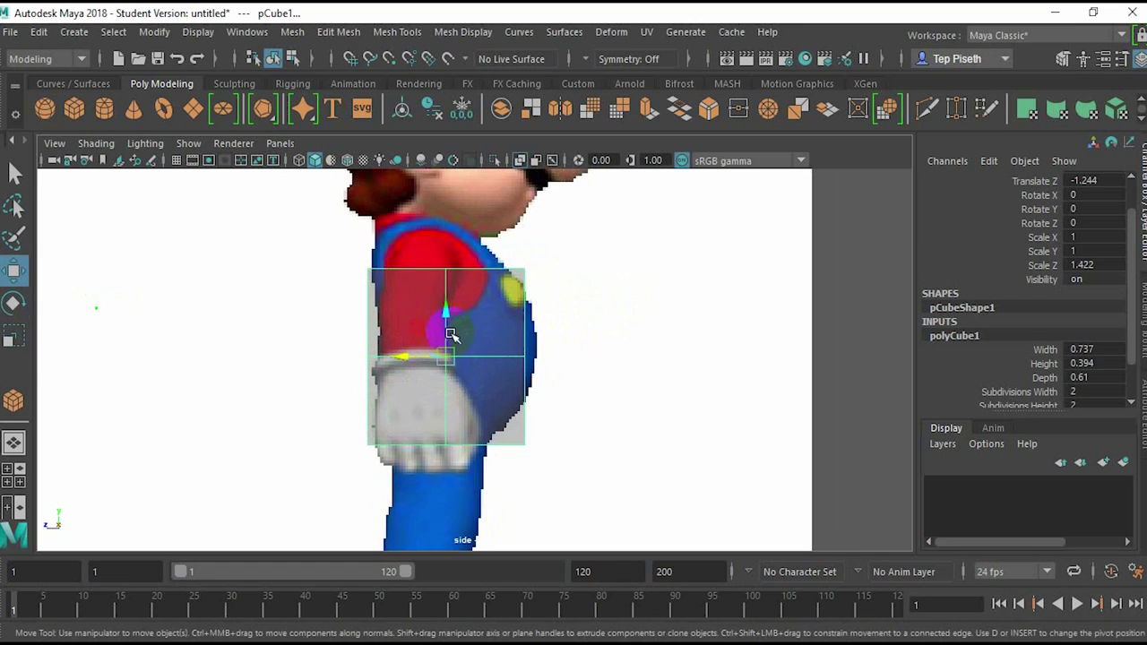
left_click(447, 319)
left_click_drag(445, 313, 446, 307)
Step: Turn off X-ray shading in the perspective view and adjust the cube's scale slightly
key("space")
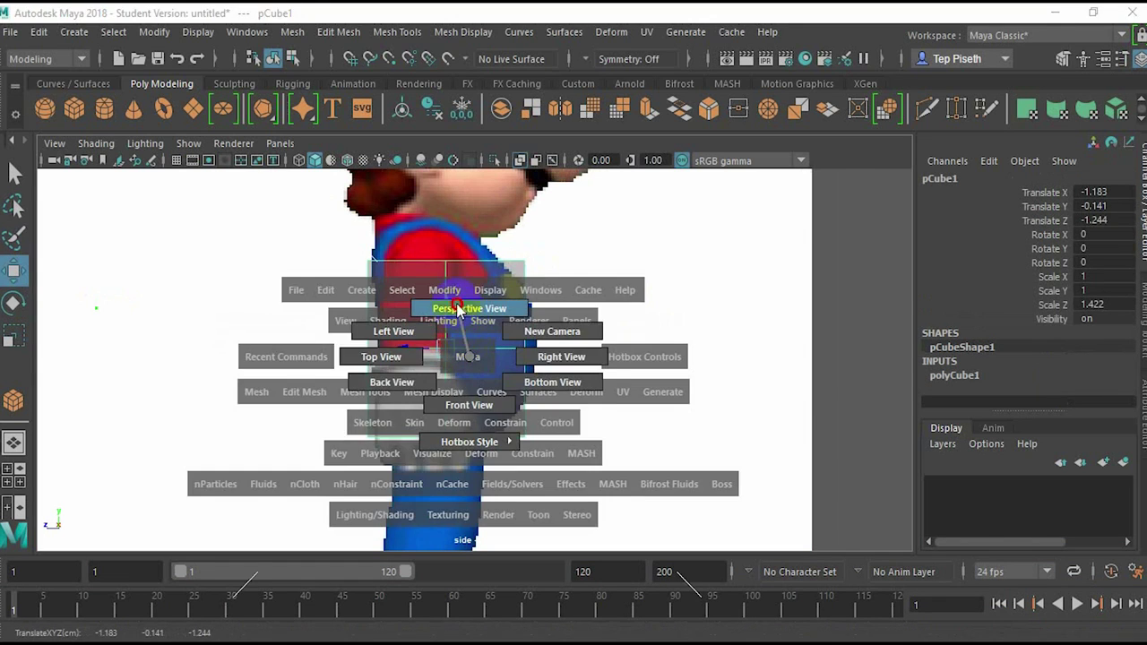
left_click_drag(469, 357, 461, 311)
left_click_drag(504, 376, 472, 415, "alt")
scroll(480, 393, "up", 5)
left_click(521, 160)
key("r")
left_click_drag(451, 372, 443, 369)
Step: Select the cube's vertical corner edges and scale them inward uniformly to about 0.77 to round the torso block
left_click_drag(592, 425, 545, 421, "alt")
middle_click_drag(545, 422, 535, 421, "alt")
left_click_drag(534, 421, 565, 374, "alt")
right_click_drag(565, 373, 571, 202)
right_click_drag(556, 370, 570, 164)
left_click(556, 370)
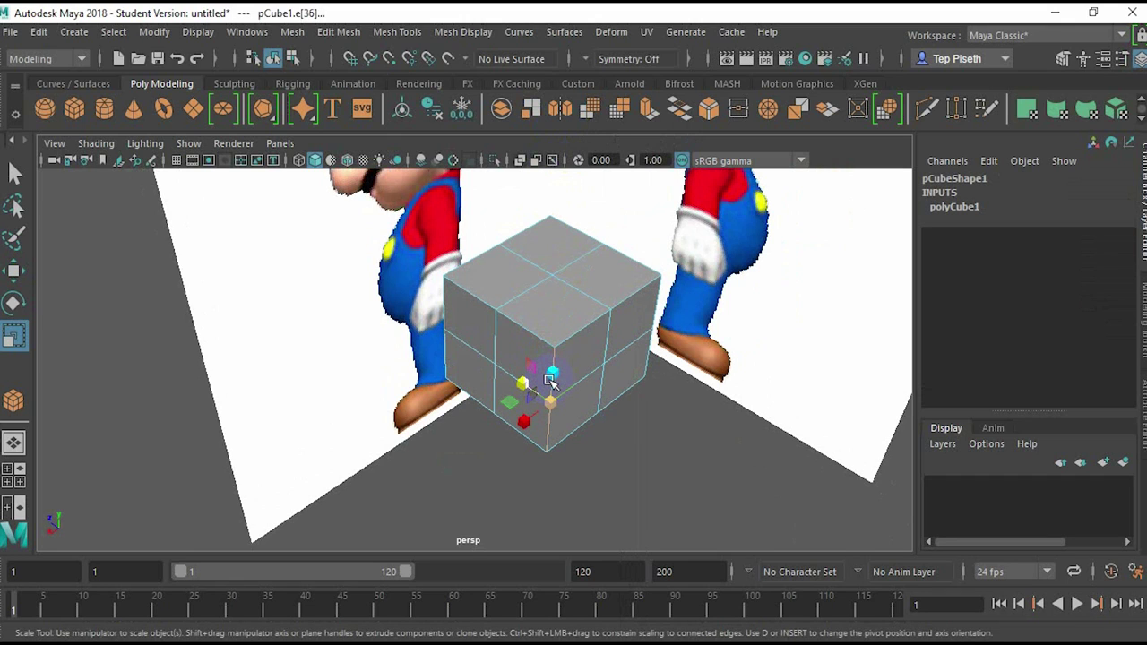
left_click_drag(551, 381, 532, 367, "alt")
left_click_drag(630, 331, 451, 370, "alt")
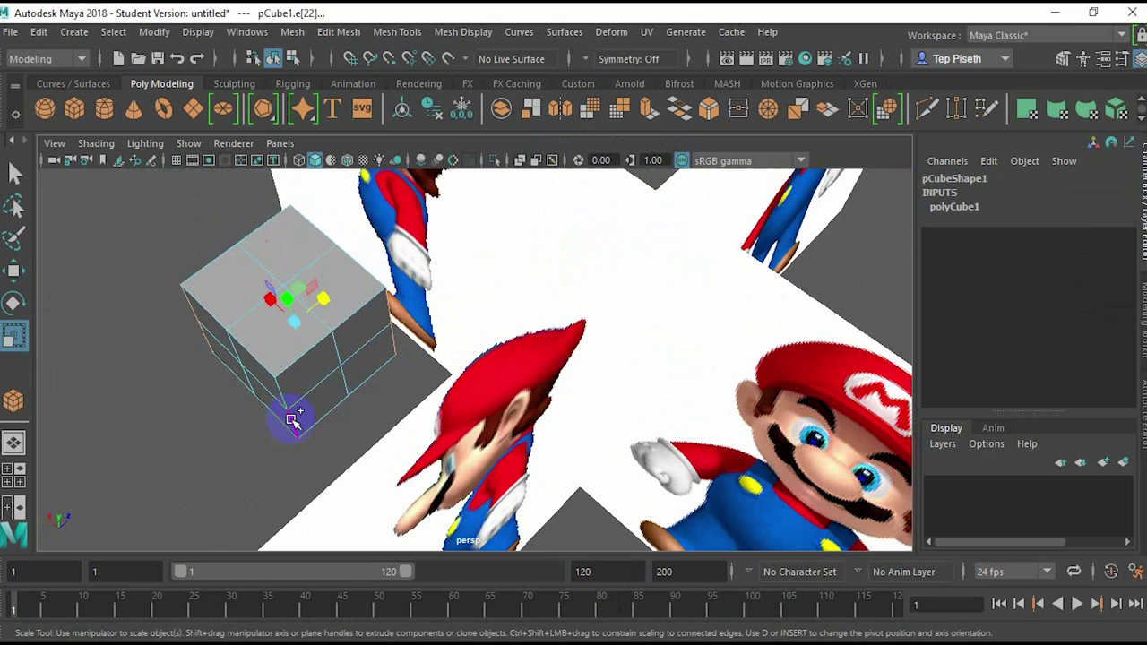
left_click_drag(306, 439, 498, 436, "alt")
middle_click_drag(535, 436, 502, 426, "alt")
left_click_drag(487, 372, 458, 367)
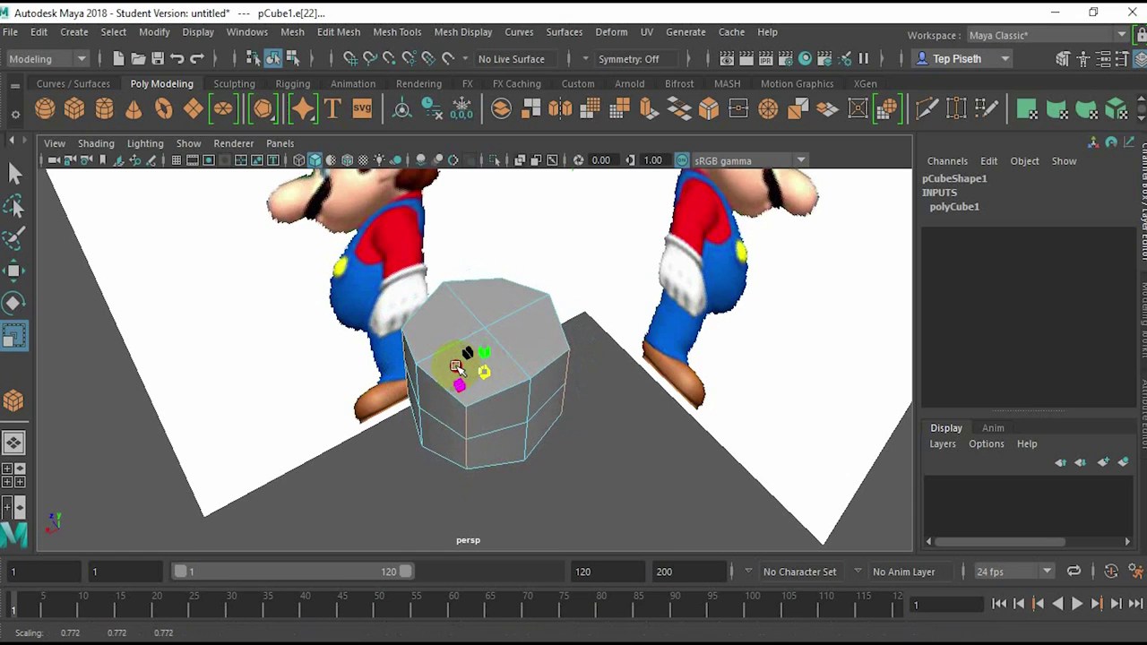
Step: Examine the rounded torso block from several angles and switch to the side view
left_click_drag(520, 401, 533, 348, "alt")
middle_click_drag(538, 366, 505, 422, "alt")
left_click_drag(505, 422, 505, 368, "alt")
middle_click_drag(504, 360, 513, 371, "alt")
left_click_drag(513, 371, 563, 355, "alt")
left_click_drag(616, 310, 554, 293, "alt")
left_click_drag(480, 370, 513, 394)
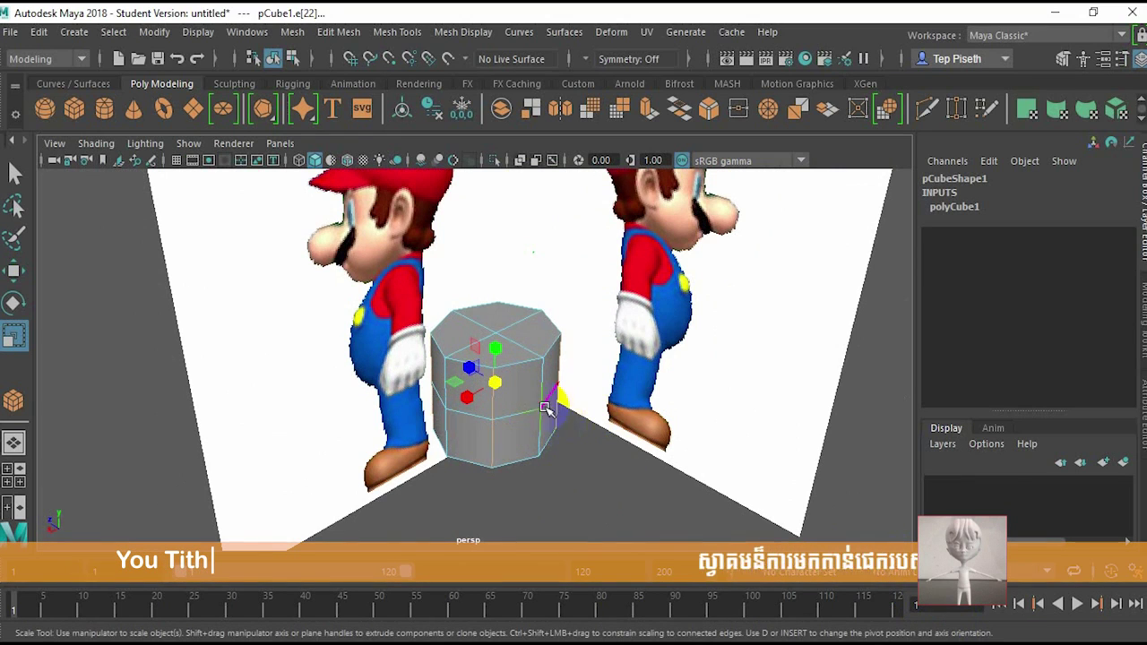
key("space")
left_click_drag(525, 389, 551, 389)
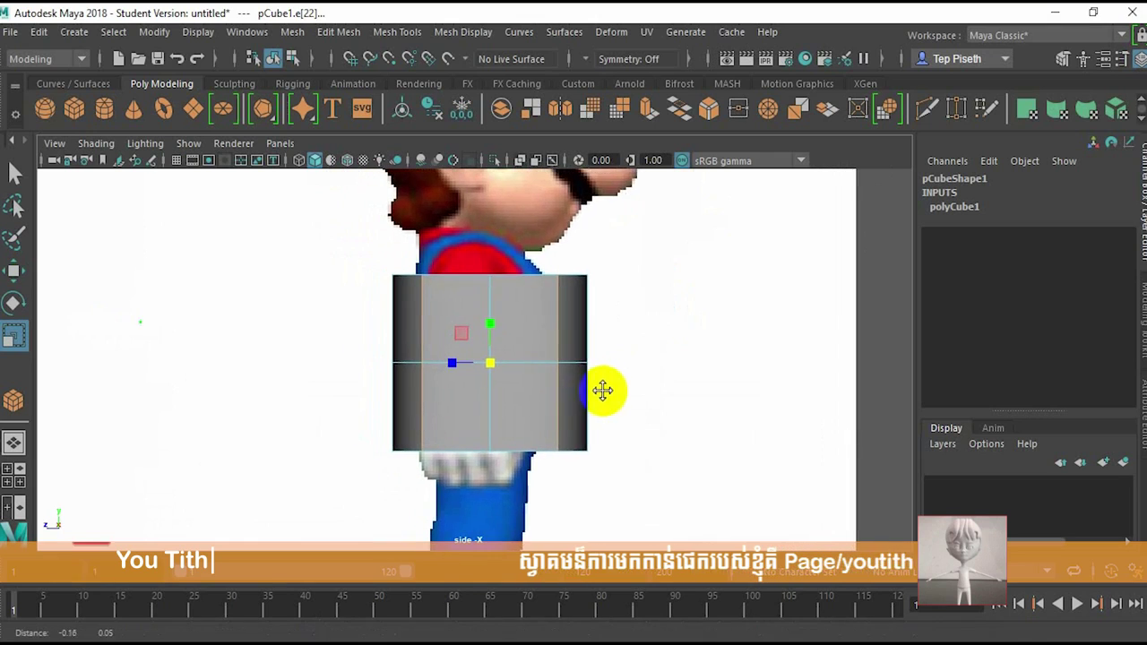
Step: Turn on X-ray shading in the side view and pull the block's bottom front and bottom back vertices inward toward the profile torso
left_click(520, 161)
mouse_move(556, 206)
right_mouse_down()
mouse_move(568, 322)
mouse_move(558, 199)
right_mouse_up()
left_click_drag(629, 417, 530, 451)
key("w")
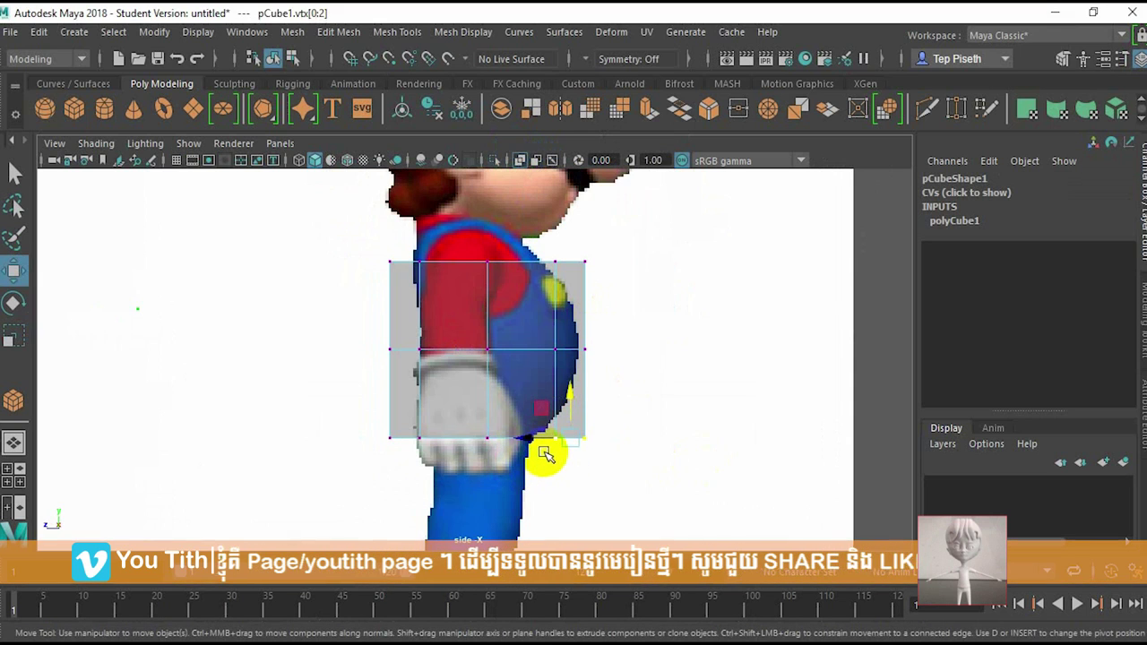
middle_click_drag(490, 438, 458, 434)
left_click_drag(447, 402, 343, 434)
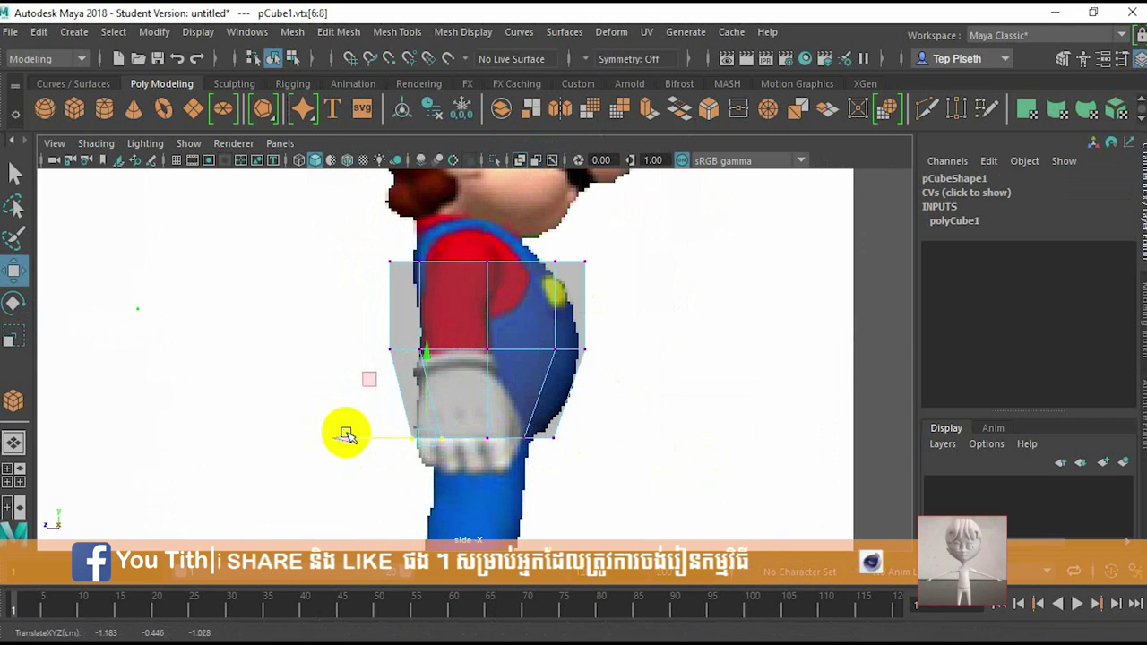
Step: Move the block's top back and middle back vertices along Z to match the back outline of the profile Mario
middle_click_drag(398, 408, 401, 427, "alt")
left_click_drag(465, 272, 372, 273)
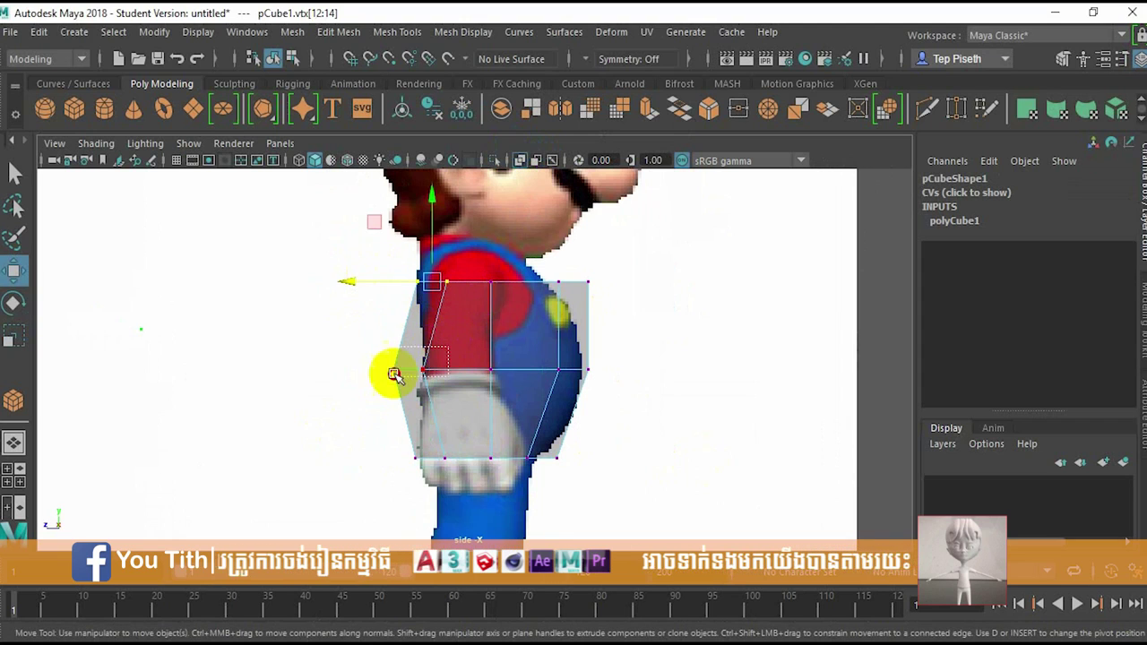
left_click_drag(447, 349, 400, 372)
left_click(362, 342)
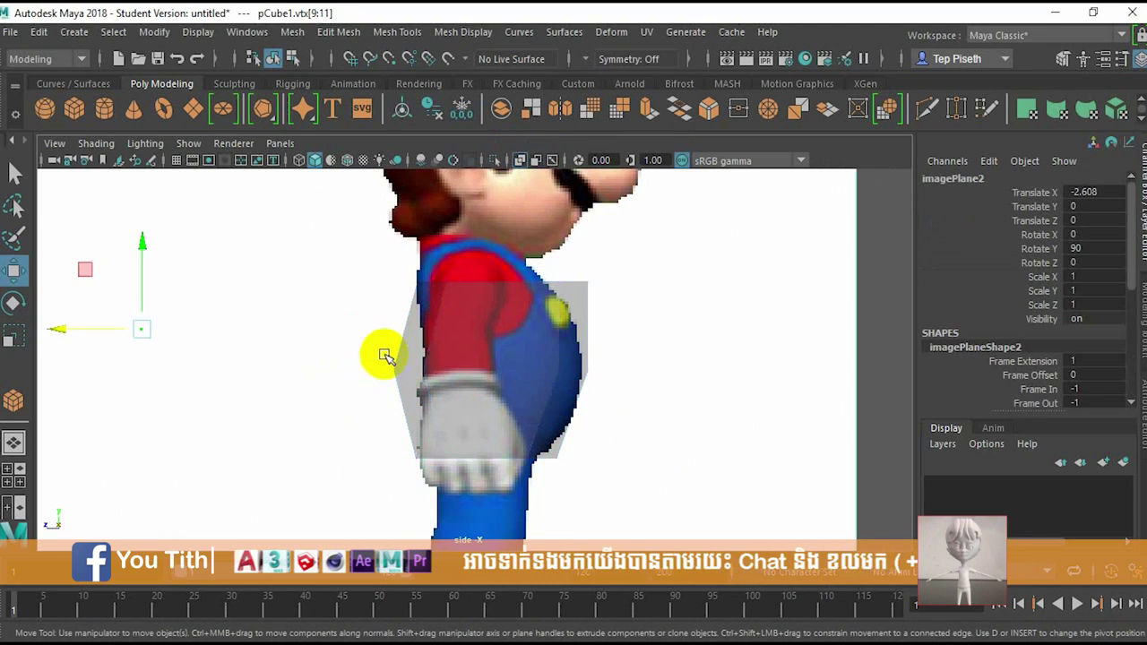
left_click(423, 377)
right_click_drag(411, 377, 355, 157)
left_click_drag(337, 377, 354, 367)
Step: Select the top front vertices and move them backward along Z to about -1.44 to follow the profile Mario's chest
middle_click_drag(541, 384, 513, 386, "alt")
scroll(548, 359, "up", 2)
left_click_drag(646, 232, 510, 295)
middle_click_drag(523, 327, 511, 368, "alt")
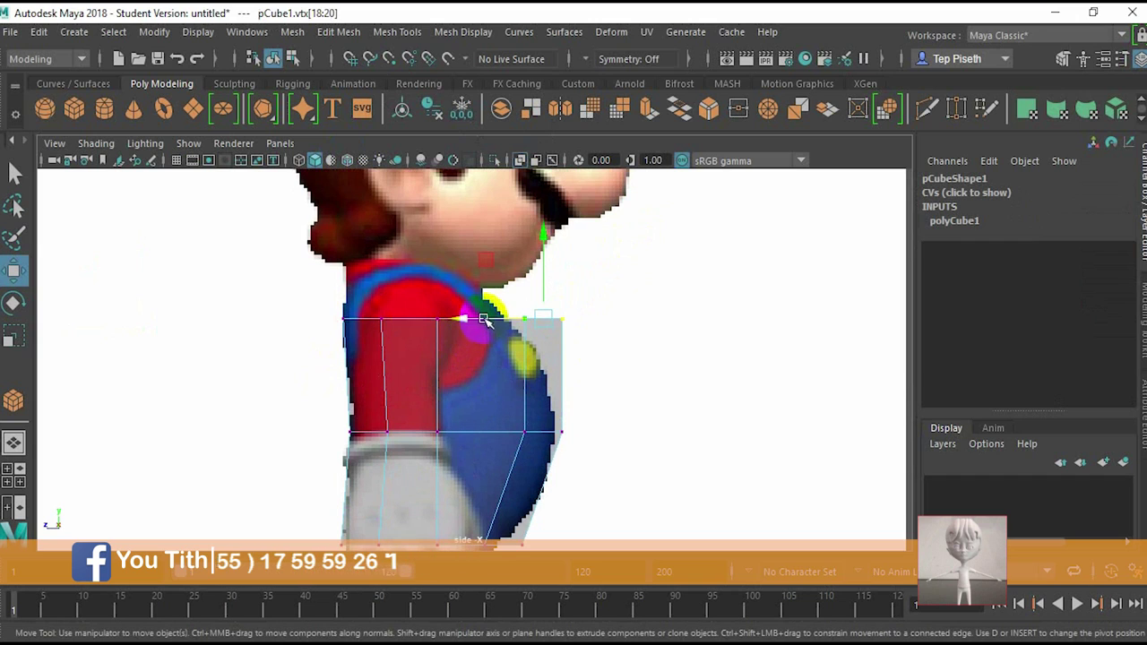
left_click(622, 320)
left_click(525, 323)
right_click_drag(530, 157, 451, 154)
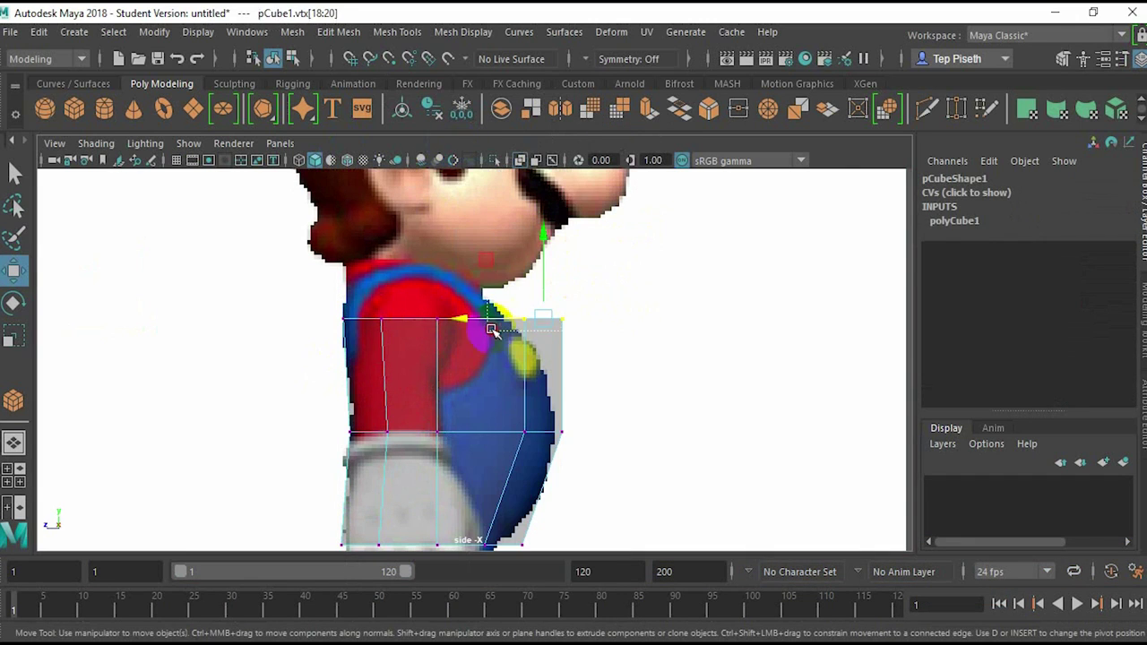
left_click_drag(461, 318, 446, 318)
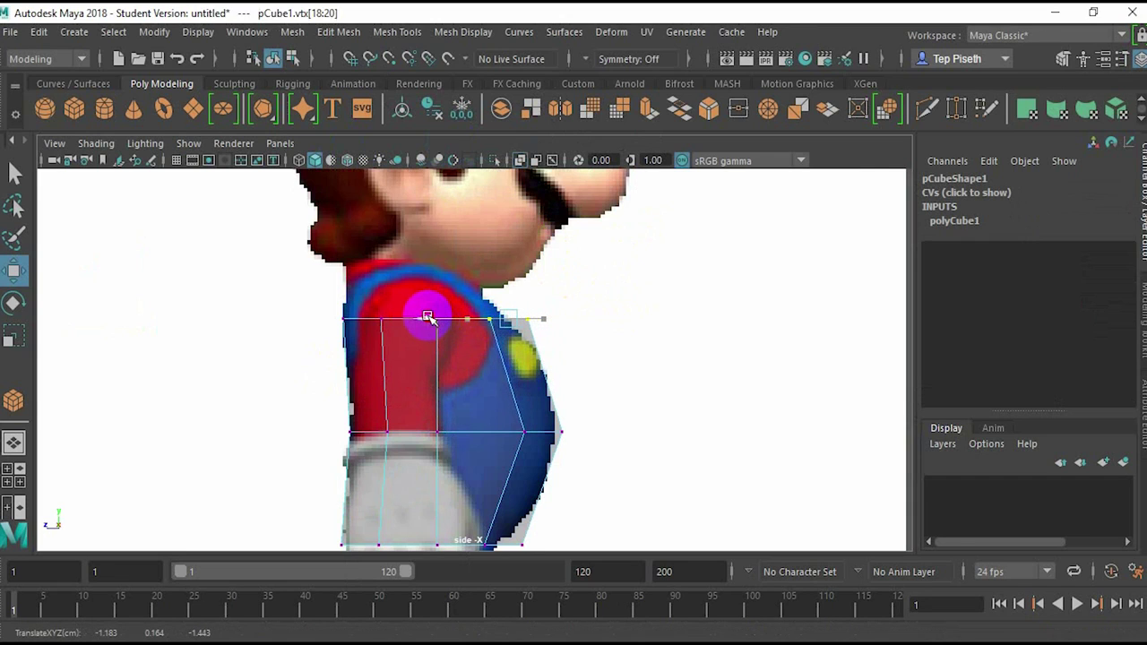
Step: Move the bottom front tip vertex backward along Z to about -1.45 to fit the lower belly outline
middle_click_drag(452, 361, 520, 287, "alt")
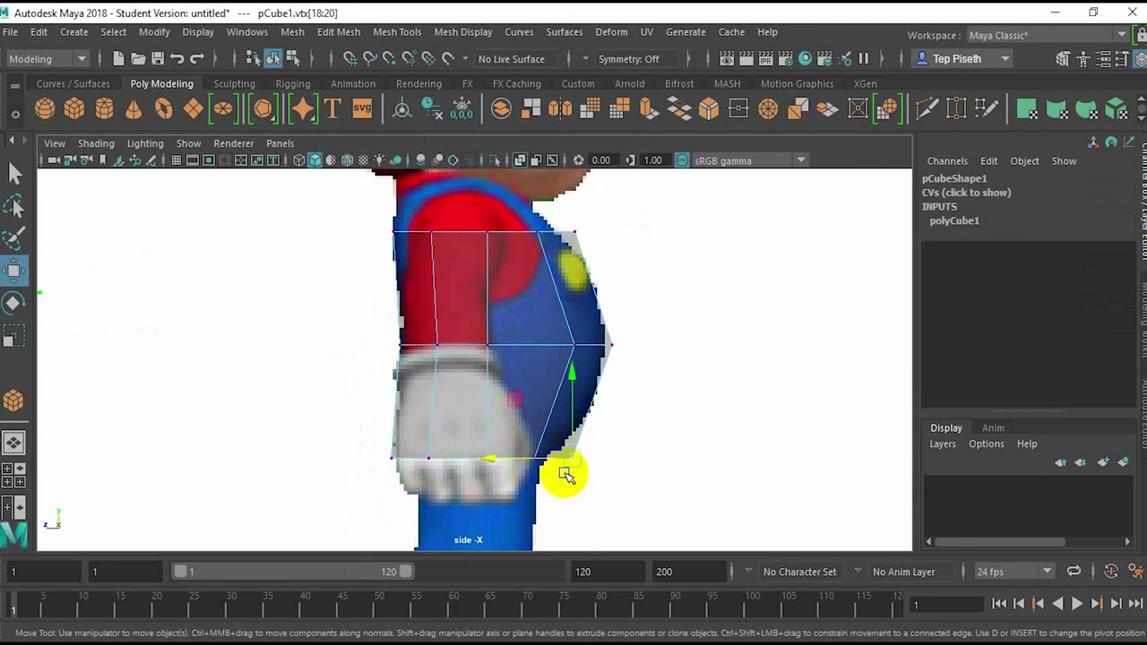
left_click(491, 460)
left_click(560, 454)
left_click_drag(501, 457, 489, 457)
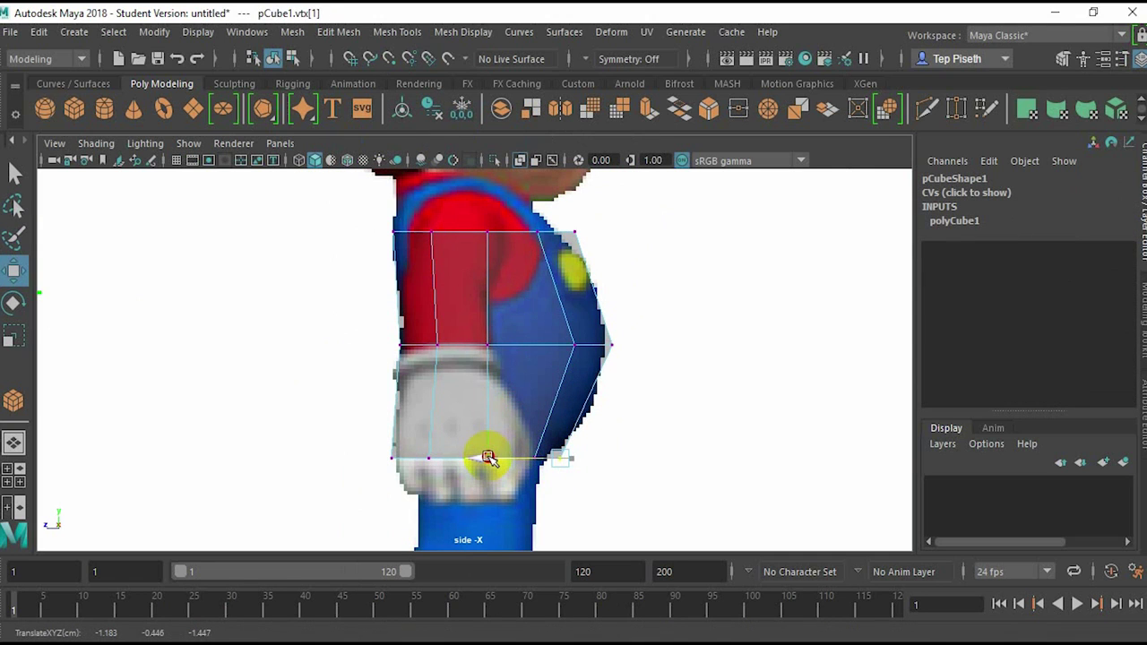
Step: Look for the torso block against the reference image in the front view
key("space")
left_click_drag(582, 374, 578, 417)
middle_click_drag(520, 401, 534, 439, "alt")
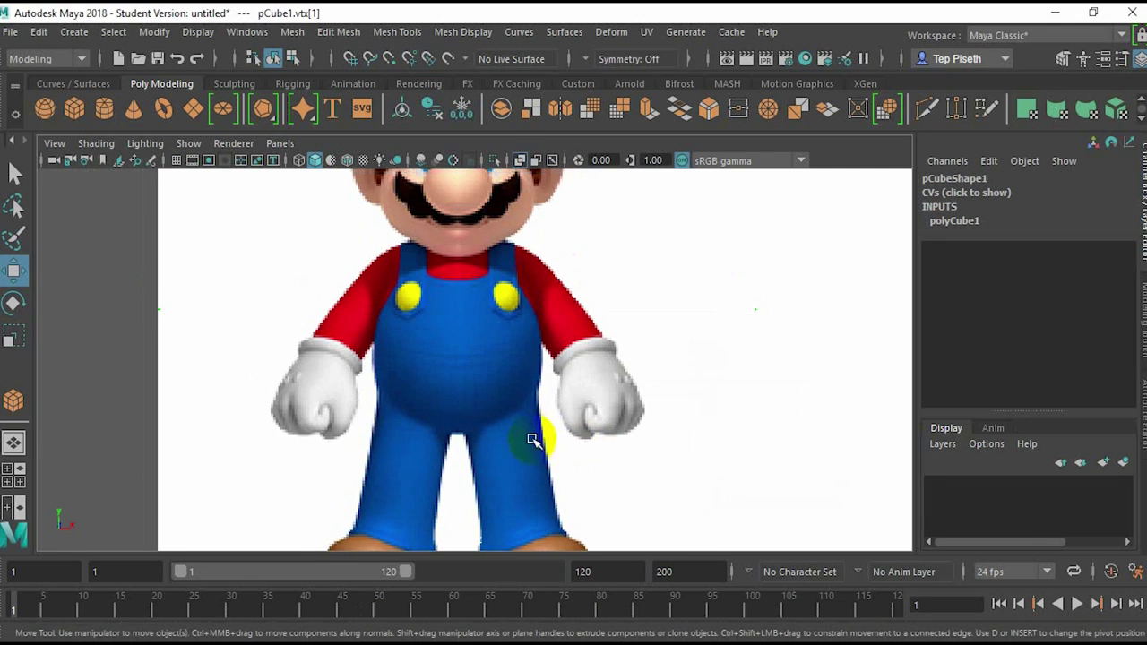
scroll(534, 424, "down", 10)
scroll(579, 379, "up", 6)
middle_click_drag(640, 385, 564, 379, "alt")
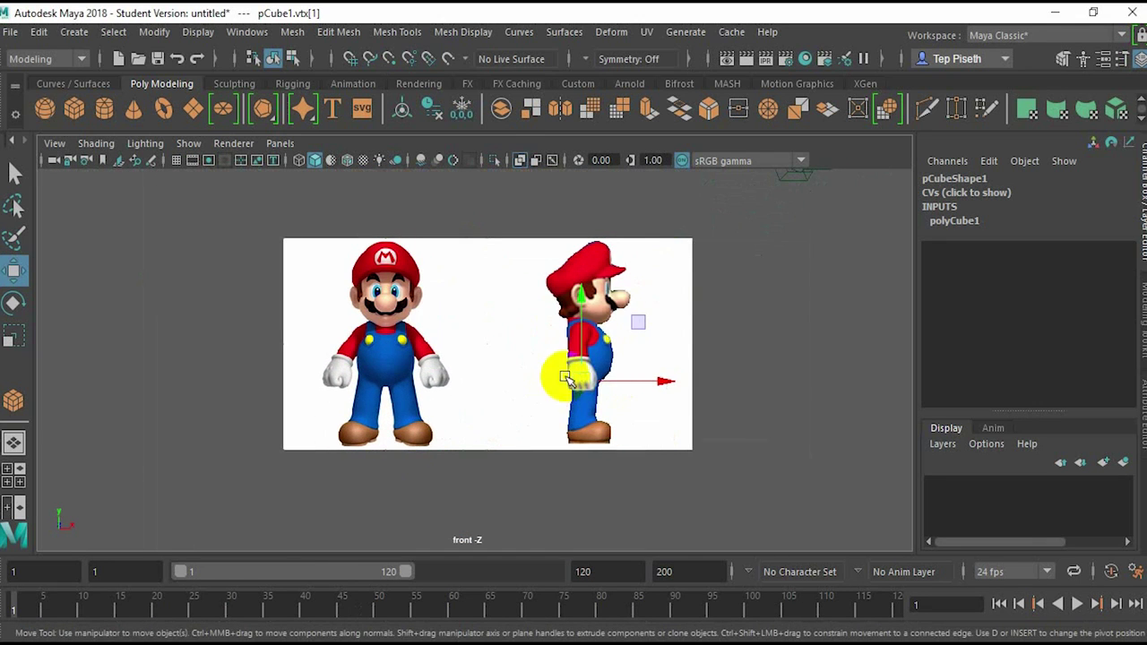
Step: Return the torso cube to object mode and move it along Z to about 0.455, in front of the front reference image
key("space")
left_click_drag(566, 377, 594, 391)
right_click_drag(558, 362, 645, 112)
left_click(502, 349)
mouse_move(502, 349)
left_mouse_down("alt")
mouse_move(414, 359)
mouse_move(515, 352)
left_mouse_up("alt")
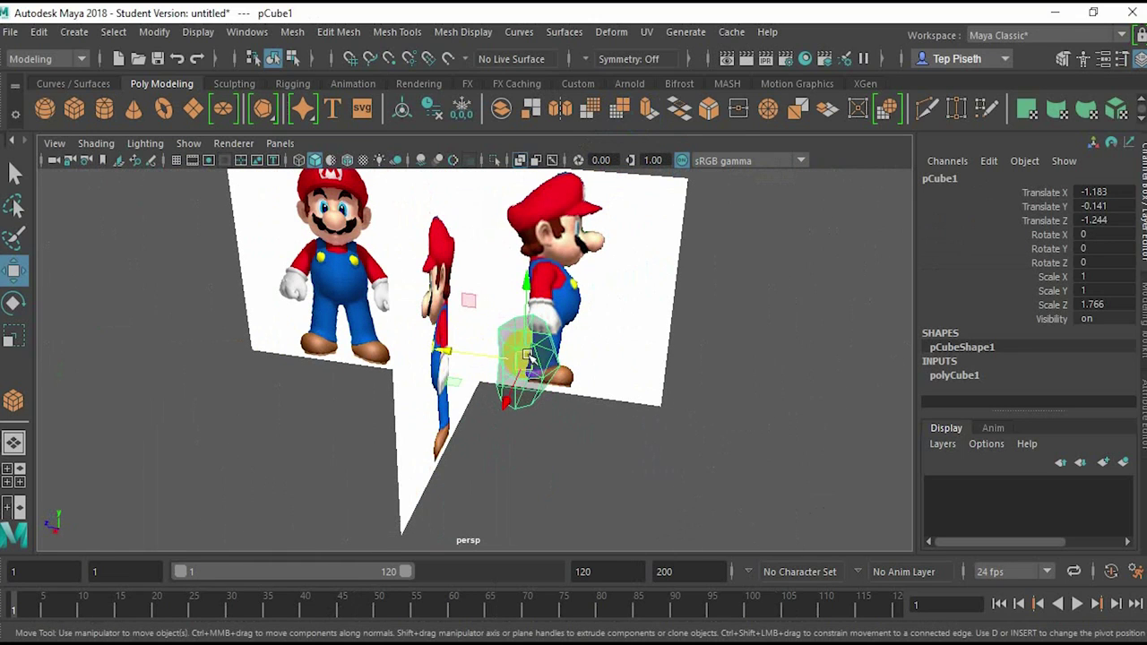
key("space")
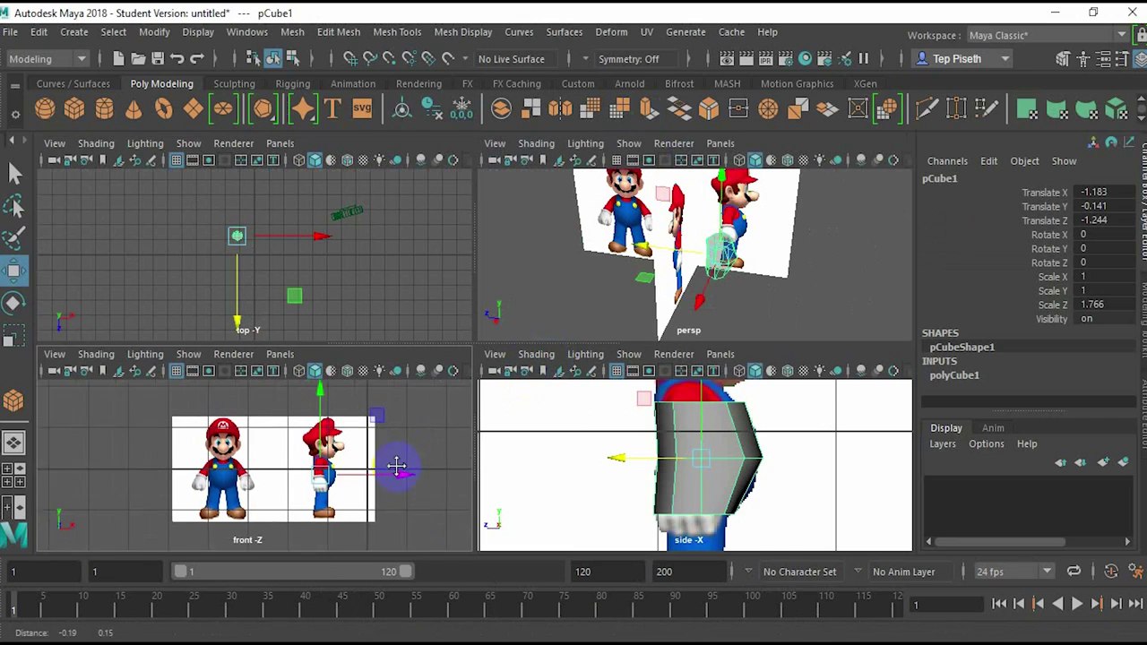
middle_click_drag(319, 306, 245, 275, "alt")
scroll(308, 425, "up", 3)
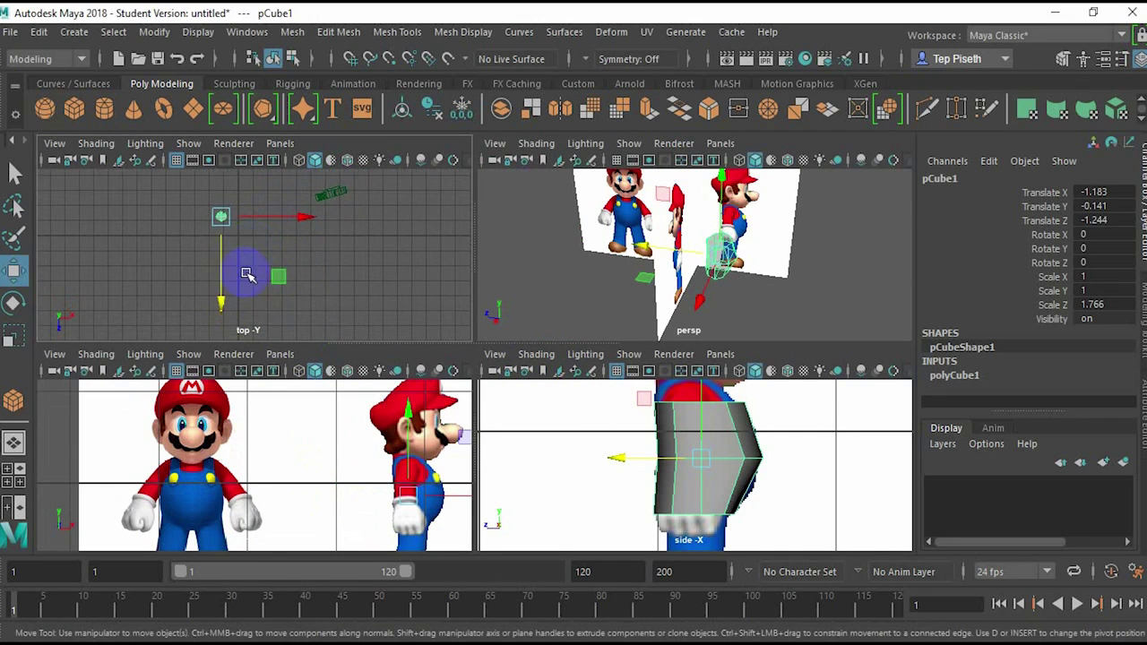
left_click_drag(222, 277, 215, 303)
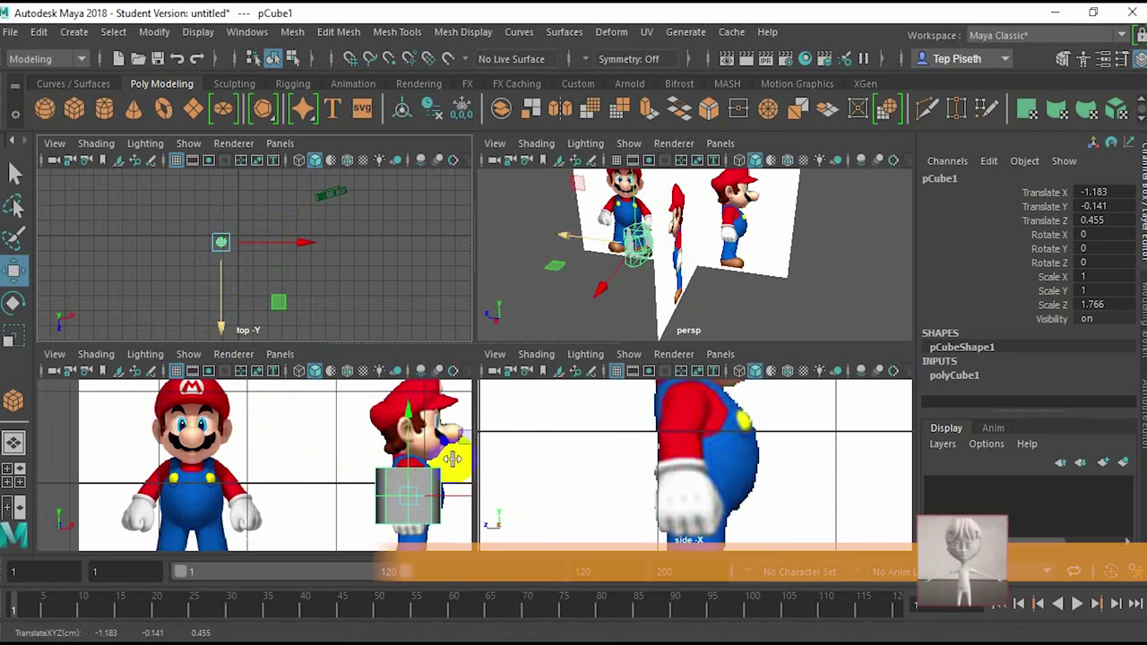
Step: Compare the cube's position with the reference images in the front and side views and maximize the front view
middle_click_drag(358, 475, 332, 473, "alt")
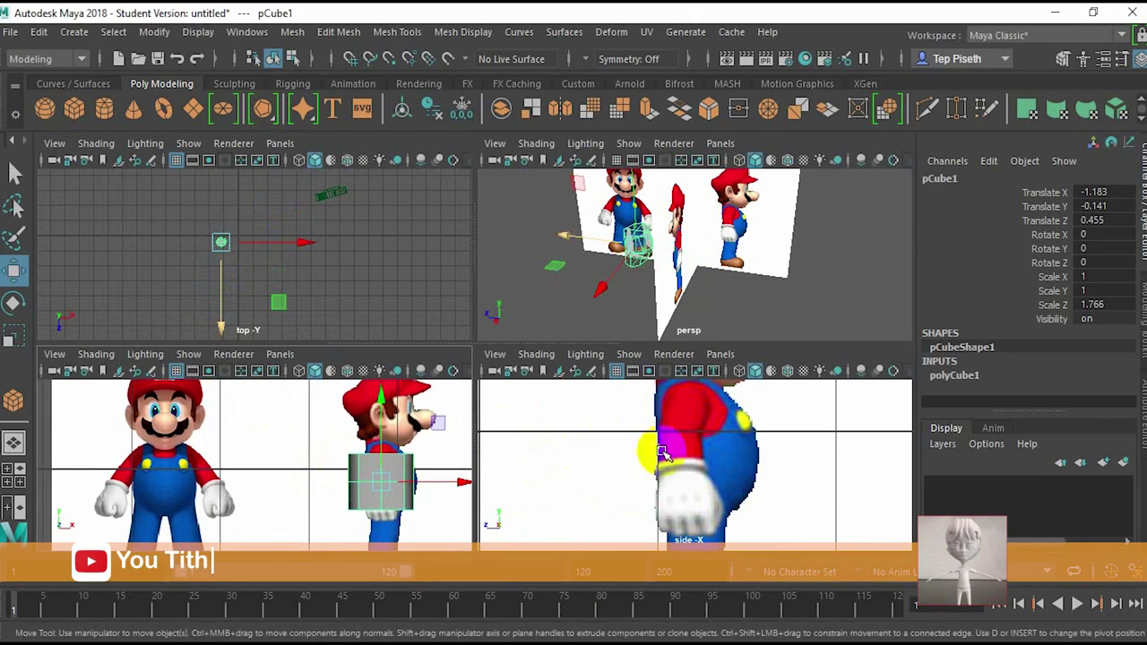
scroll(695, 452, "down", 5)
scroll(694, 452, "up", 3)
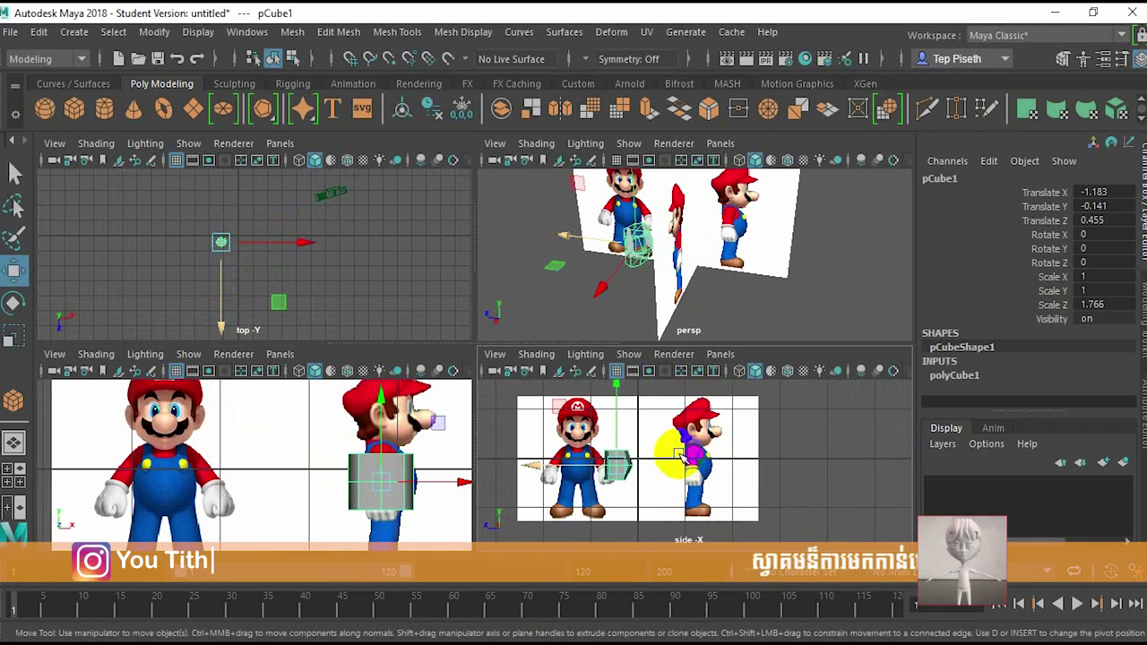
middle_click_drag(678, 454, 683, 455, "alt")
middle_click(359, 459)
key("space")
key("space")
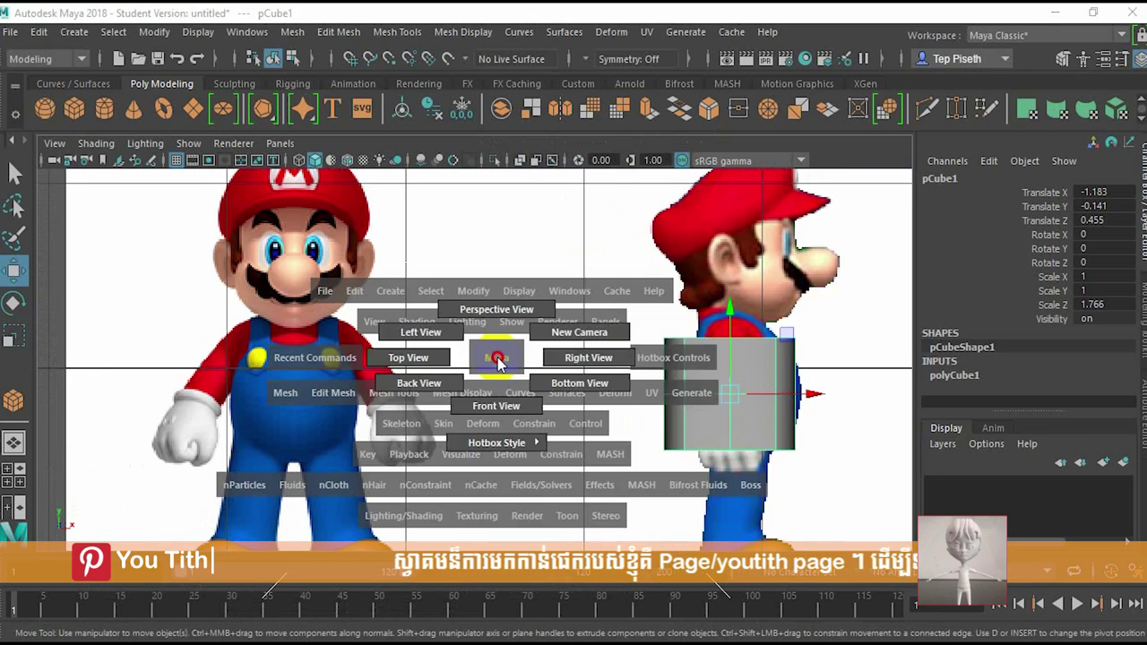
middle_click_drag(510, 397, 656, 404, "alt")
scroll(809, 397, "down", 6)
scroll(669, 360, "up", 3)
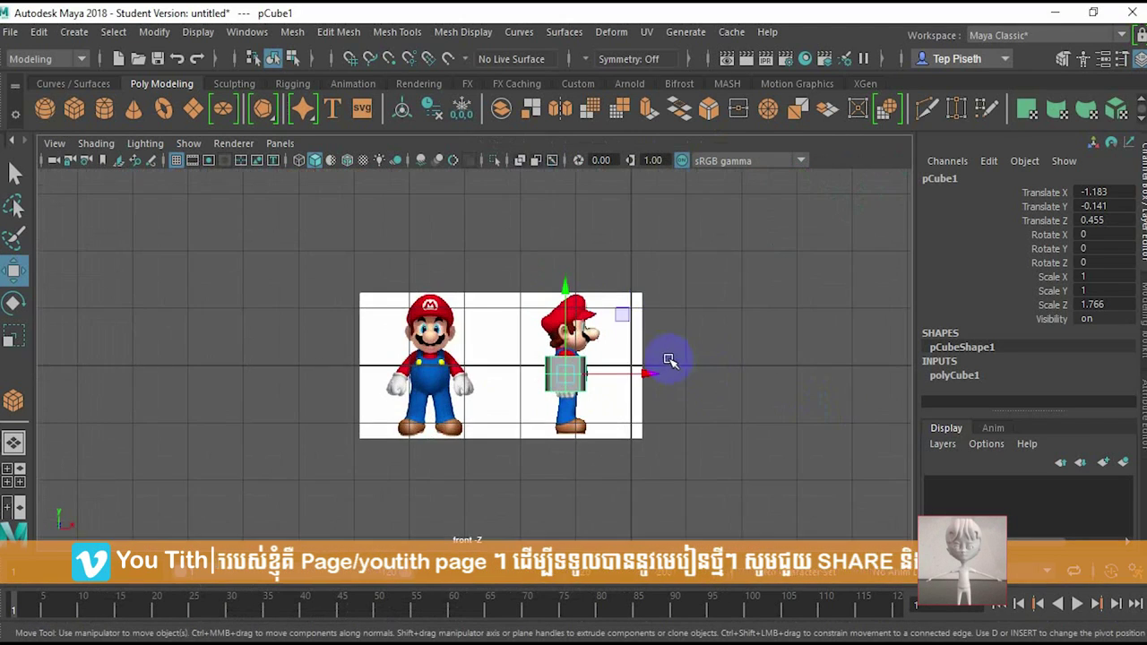
Step: Move the front reference image plane along X to about 0.096 so the front-facing Mario's torso is centred behind the cube
left_click(628, 298)
middle_click_drag(615, 328, 697, 379)
scroll(663, 385, "up", 3)
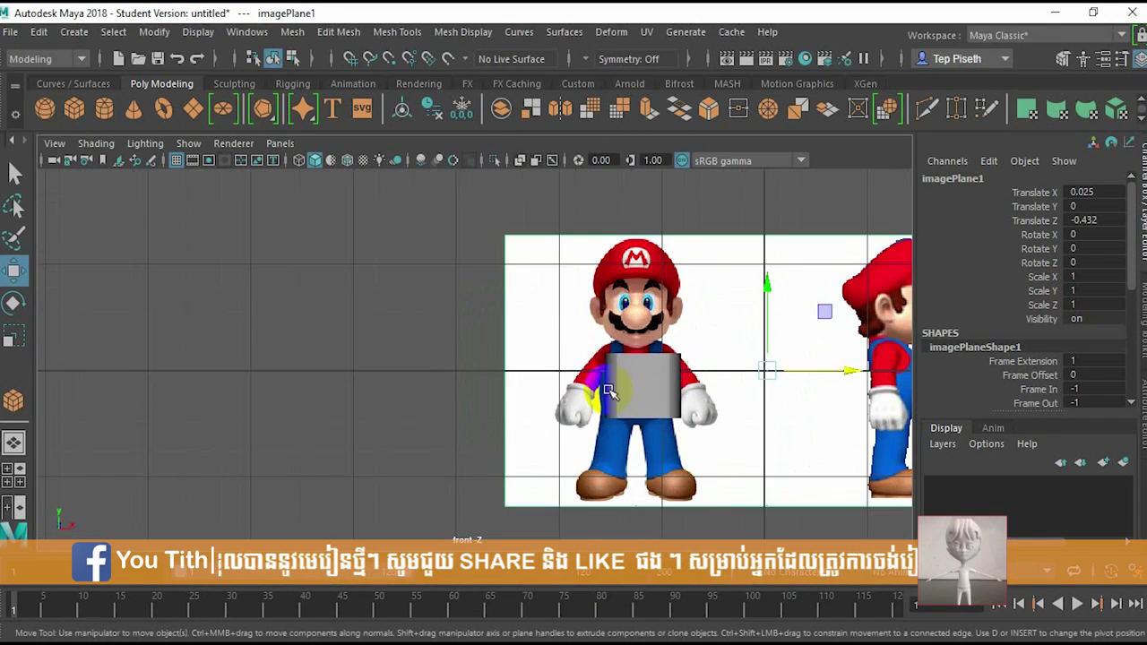
left_click(680, 390)
scroll(679, 390, "up", 4)
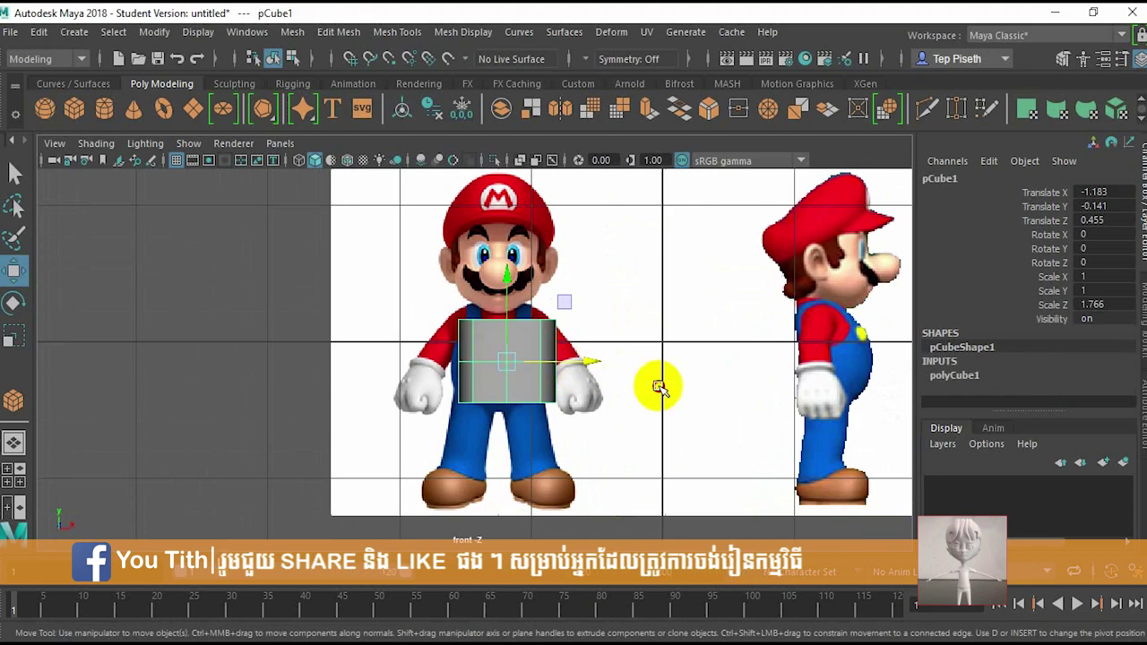
left_click(715, 345)
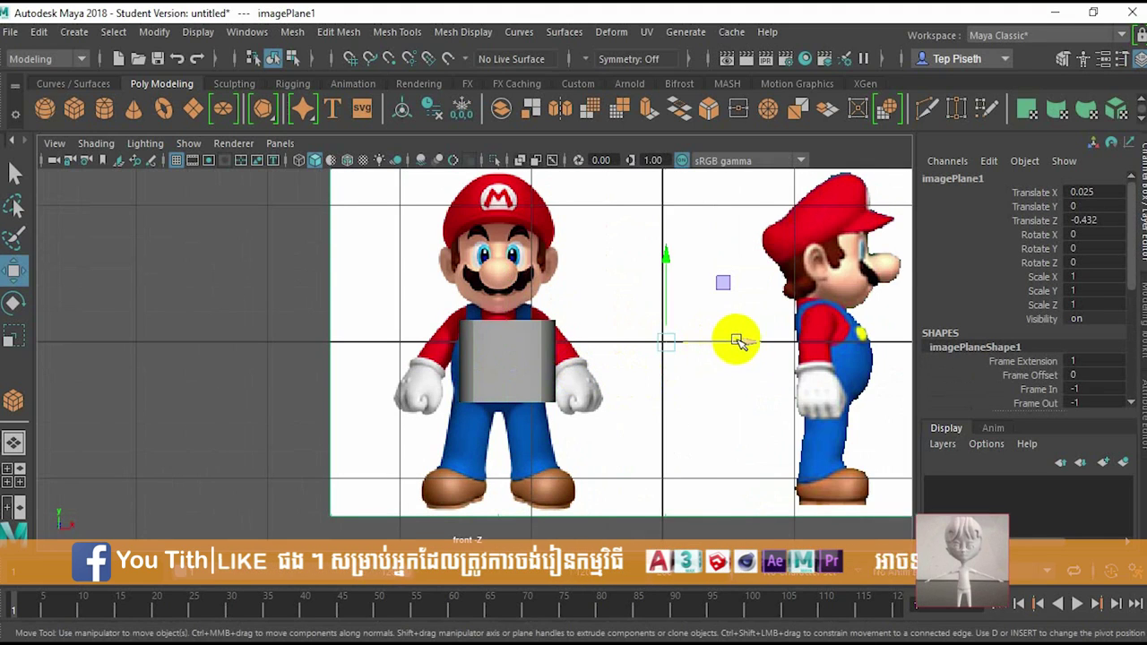
middle_click_drag(737, 341, 743, 341)
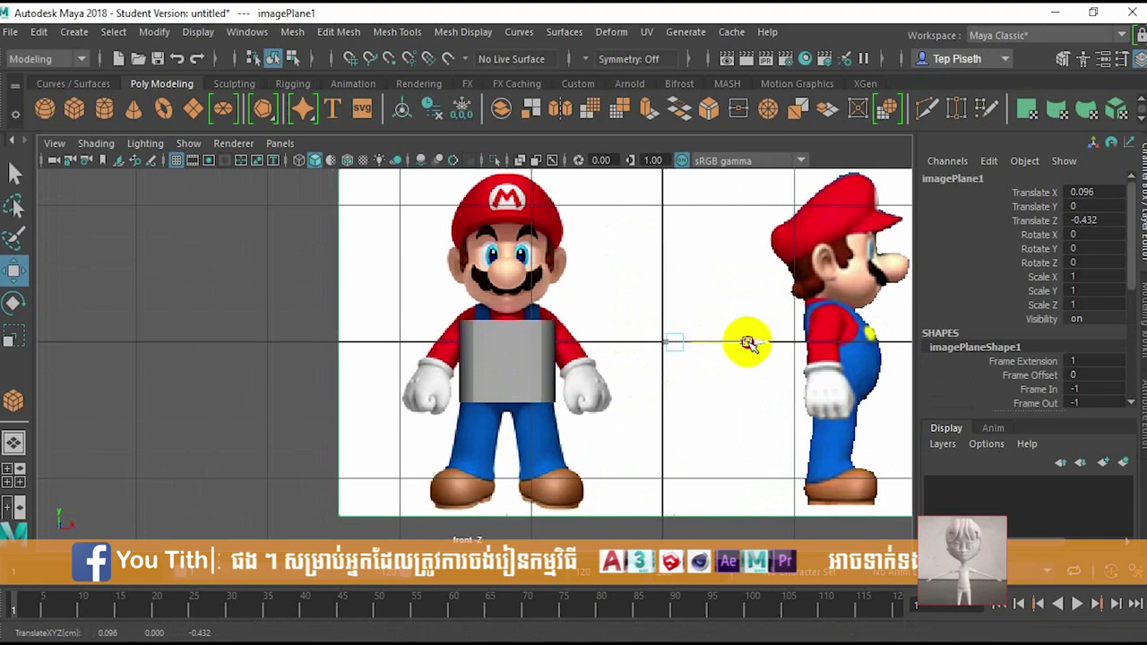
Step: Turn on X-ray shading in the front view and scale the cube's bottom vertices inward along X to narrow the torso's base
left_click(487, 353)
left_click(520, 160)
scroll(417, 321, "up", 6)
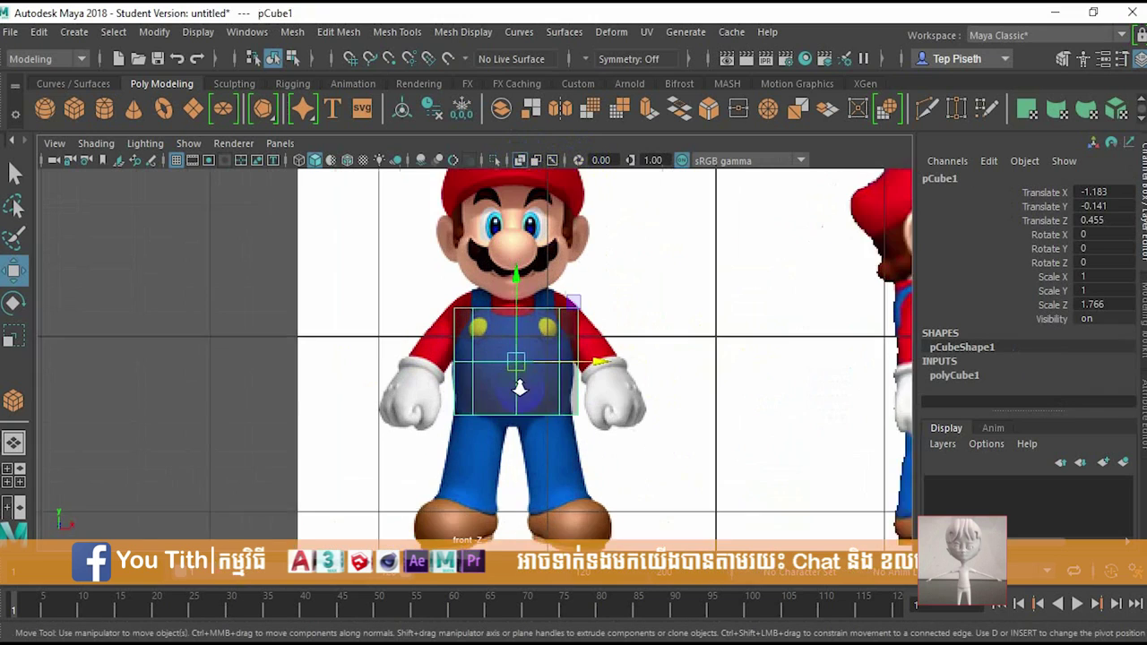
right_click_drag(417, 321, 343, 260)
left_click_drag(266, 417, 185, 421)
key("r")
left_click_drag(506, 395, 487, 391)
Step: Select the outer bottom vertices on both sides and raise them to about -0.398 in Y to round the belly
left_click_drag(355, 386, 322, 406)
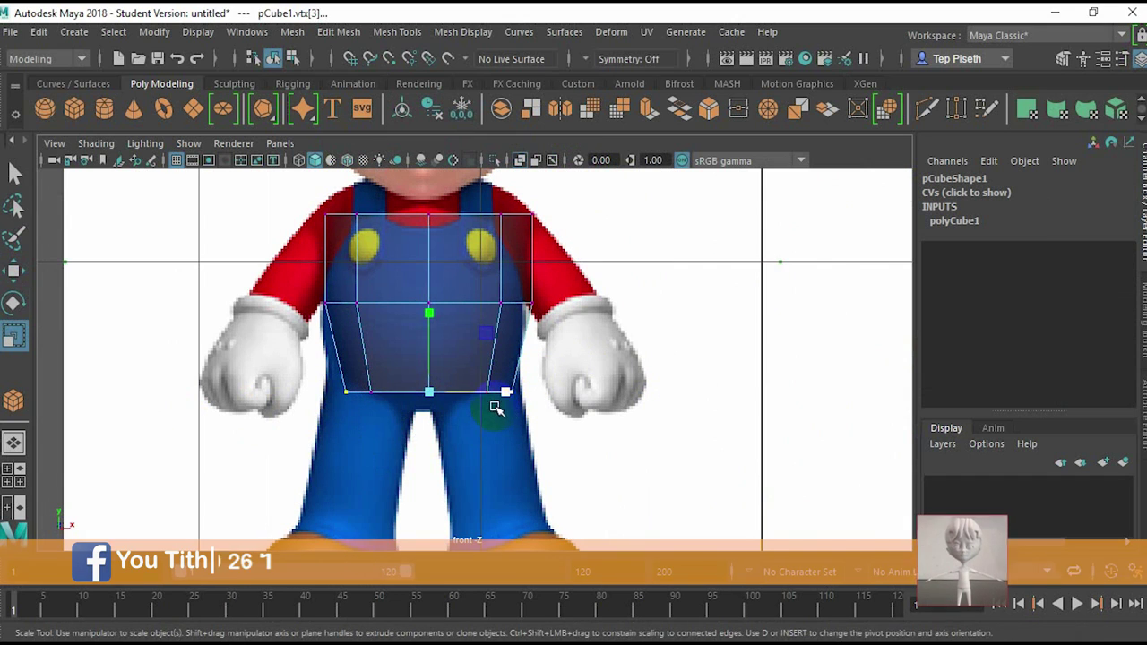
key("w")
left_click_drag(429, 310, 426, 301)
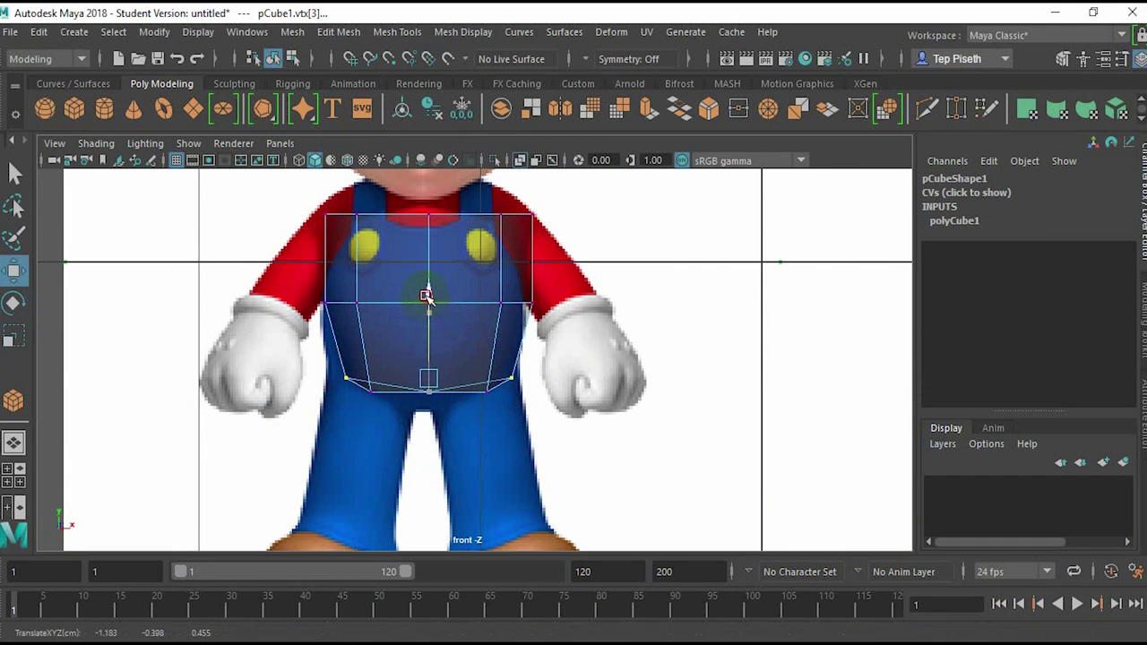
Step: Lower the outer top vertices on both sides, and the neighbouring inner pair to about 0.122 in Y, to round the shoulders
middle_click_drag(338, 248, 335, 296, "alt")
left_click_drag(303, 292, 303, 294)
left_click_drag(550, 242, 503, 285, "shift")
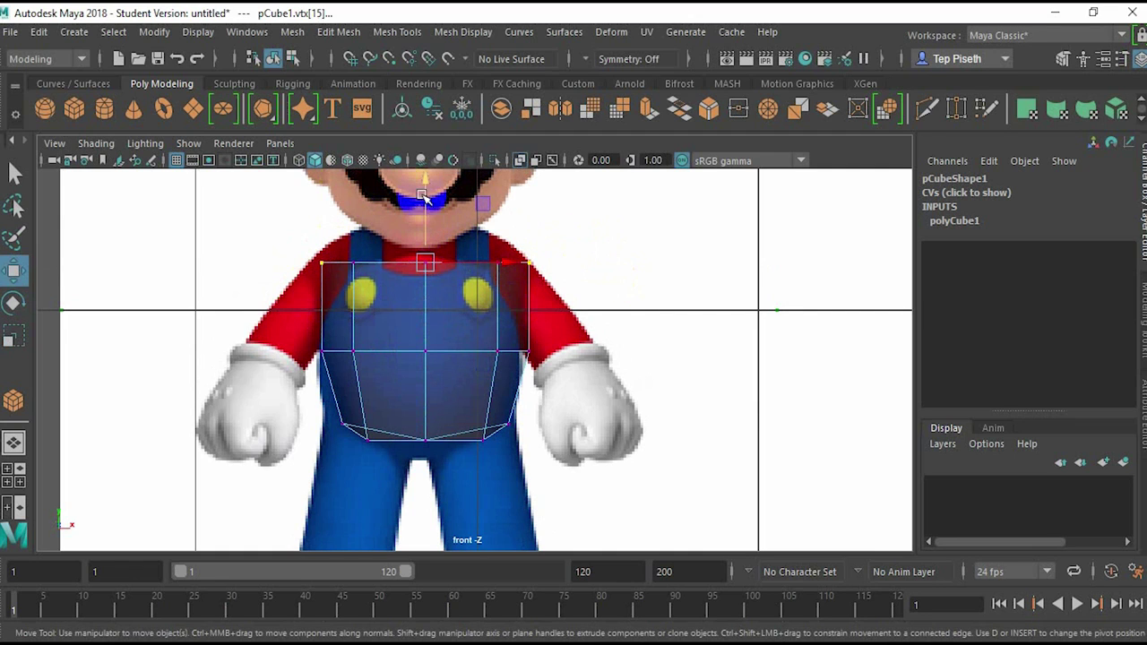
left_click_drag(425, 197, 424, 189)
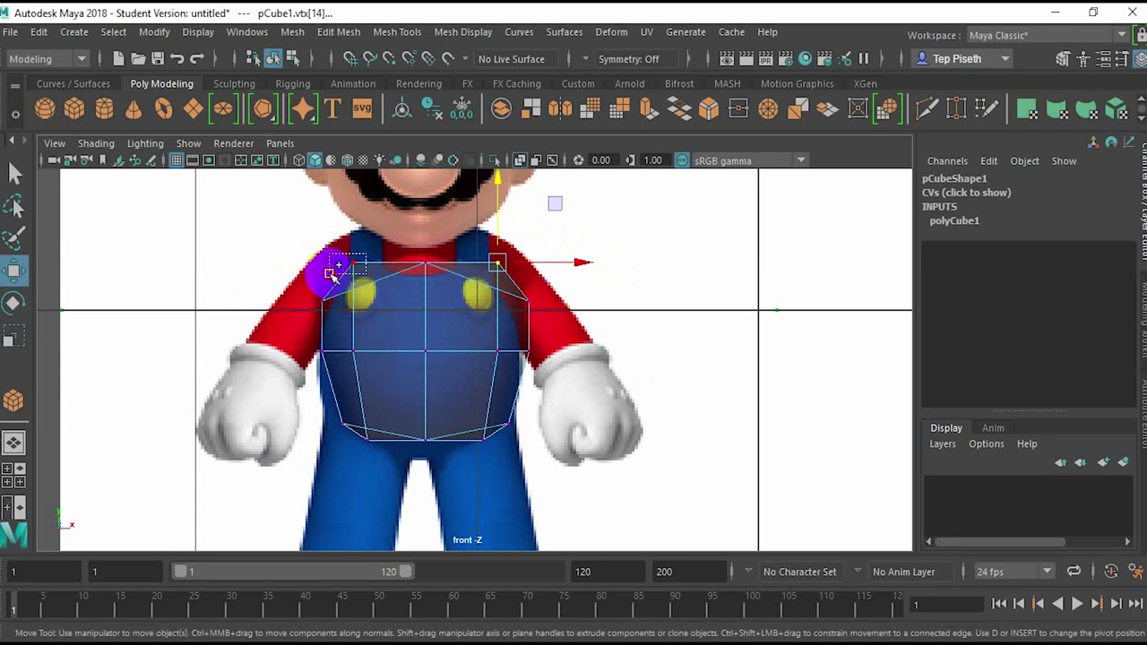
left_click_drag(332, 274, 330, 274, "shift")
left_click_drag(427, 195, 427, 203)
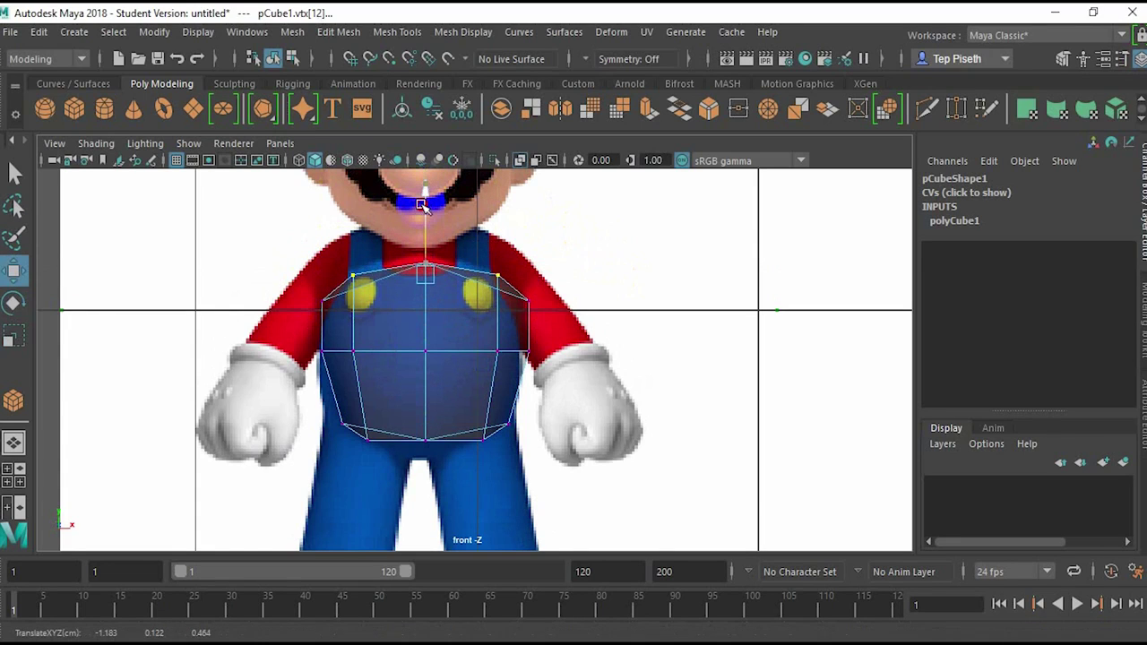
Step: Switch to the perspective view, turn off X-ray shading and examine the reshaped torso from several angles
scroll(443, 269, "up", 1)
key("space")
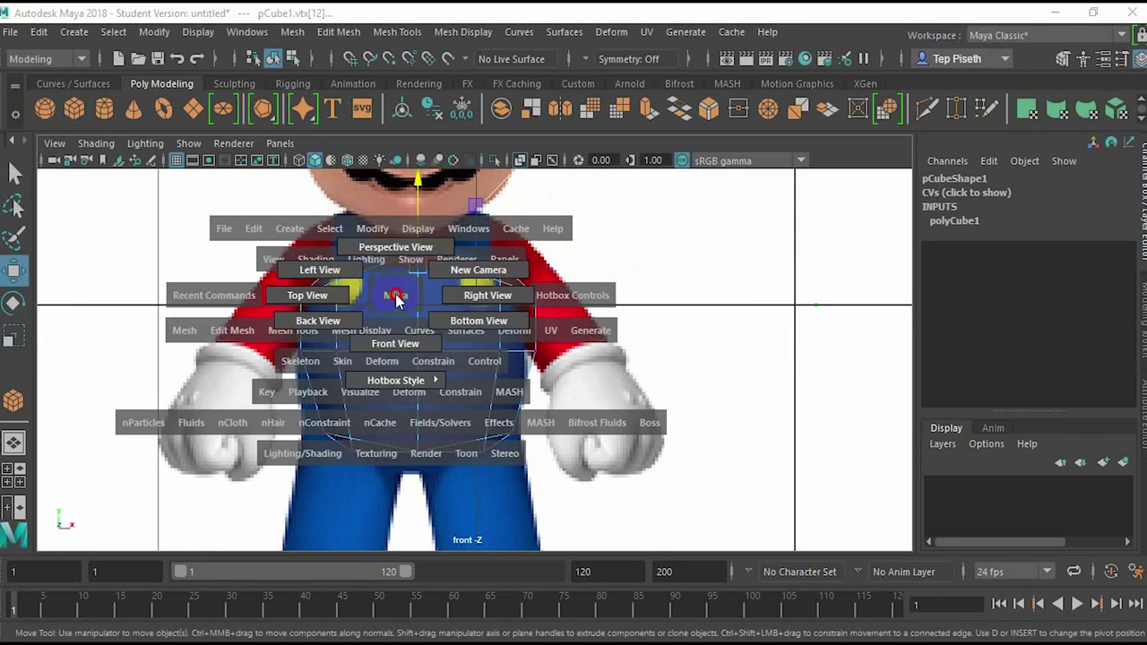
left_click_drag(396, 297, 397, 249)
left_click_drag(447, 331, 580, 354, "alt")
scroll(482, 363, "up", 3)
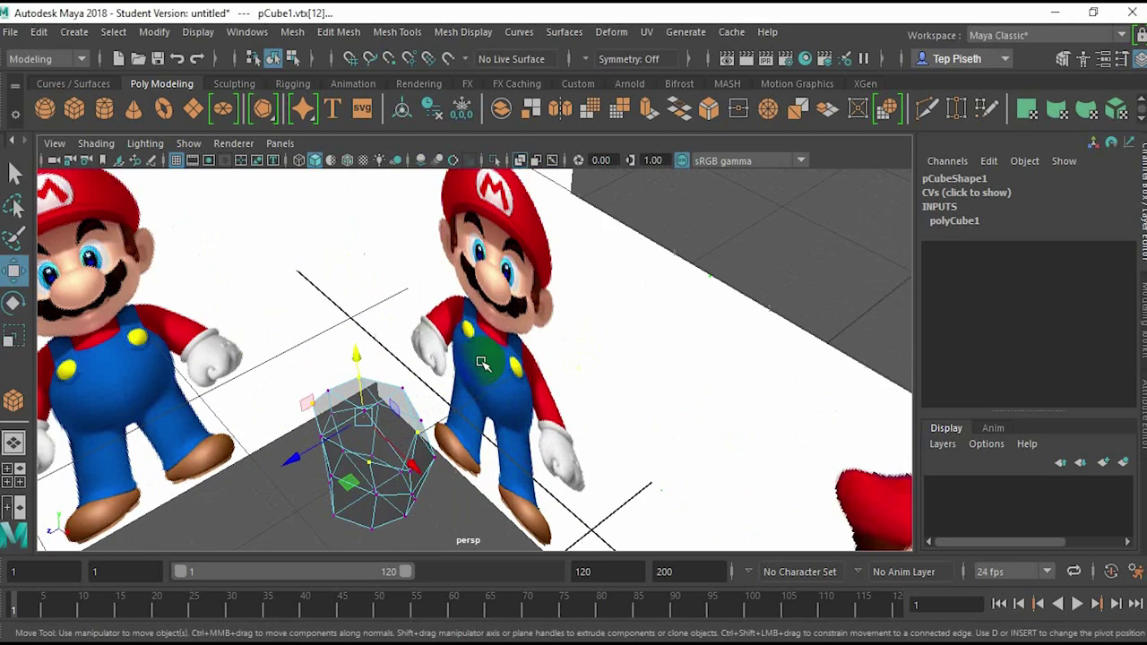
left_click(522, 163)
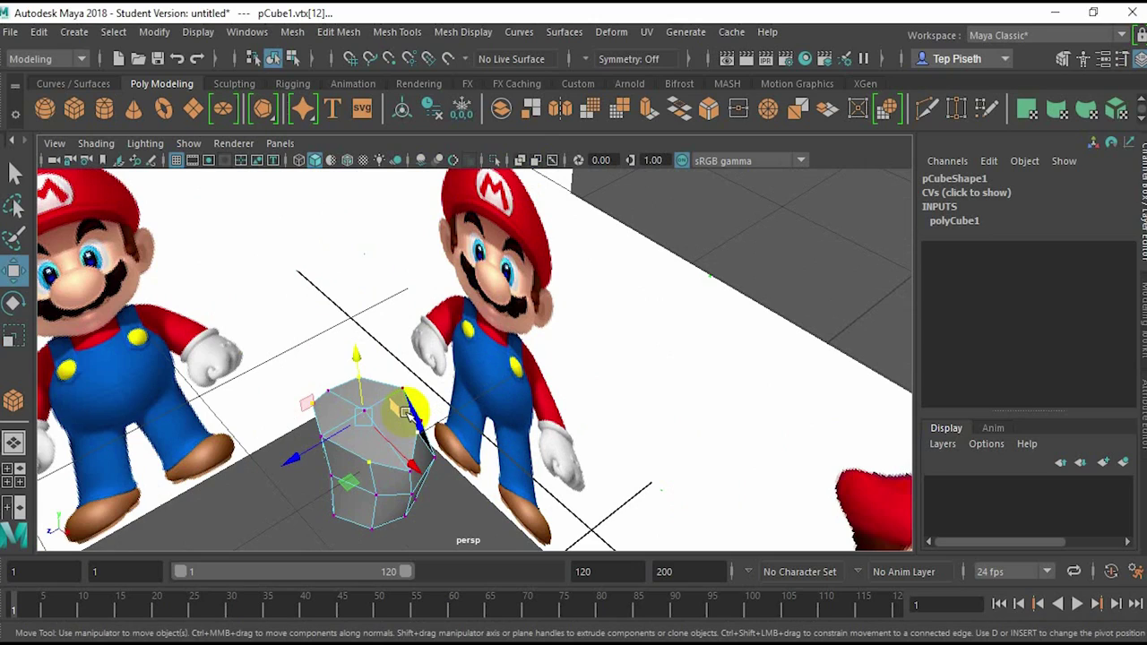
left_click_drag(403, 409, 475, 410, "alt")
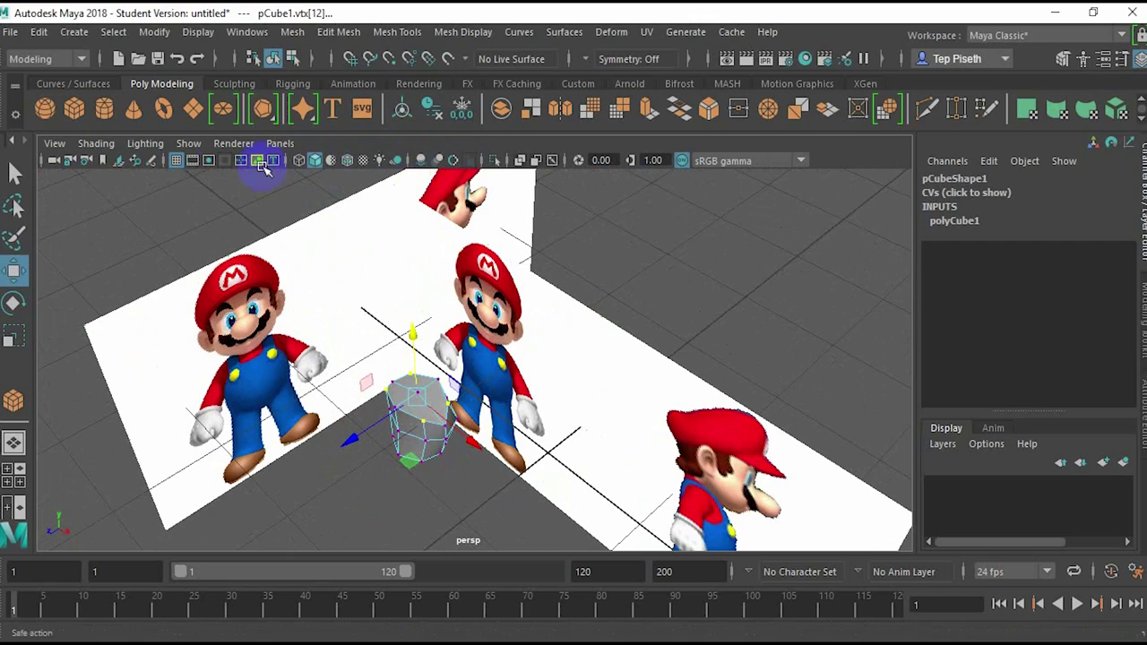
Step: Try moving the front reference image plane to -2.657 in X, check it in the front view, and undo the move
left_click_drag(287, 263, 484, 365, "alt")
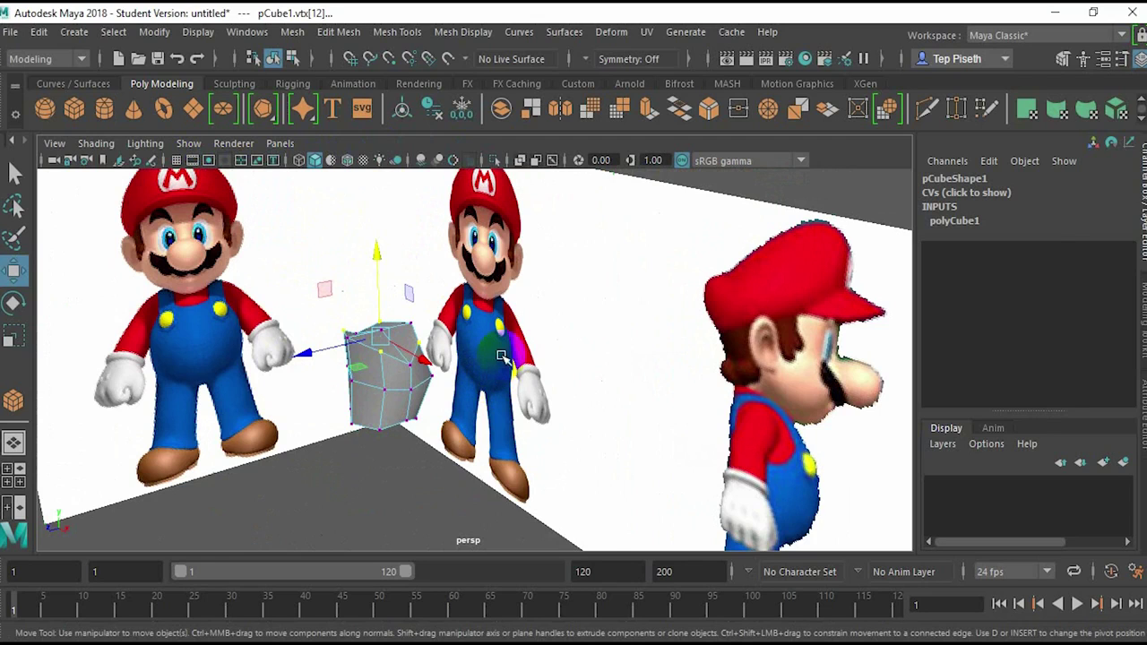
left_click(556, 326)
scroll(530, 335, "down", 3)
left_click_drag(530, 335, 523, 418, "alt")
scroll(484, 428, "up", 4)
middle_click_drag(468, 434, 397, 256, "alt")
left_click_drag(605, 420, 555, 395, "alt")
scroll(557, 392, "down", 5)
left_click_drag(600, 298, 476, 325, "alt")
key("space")
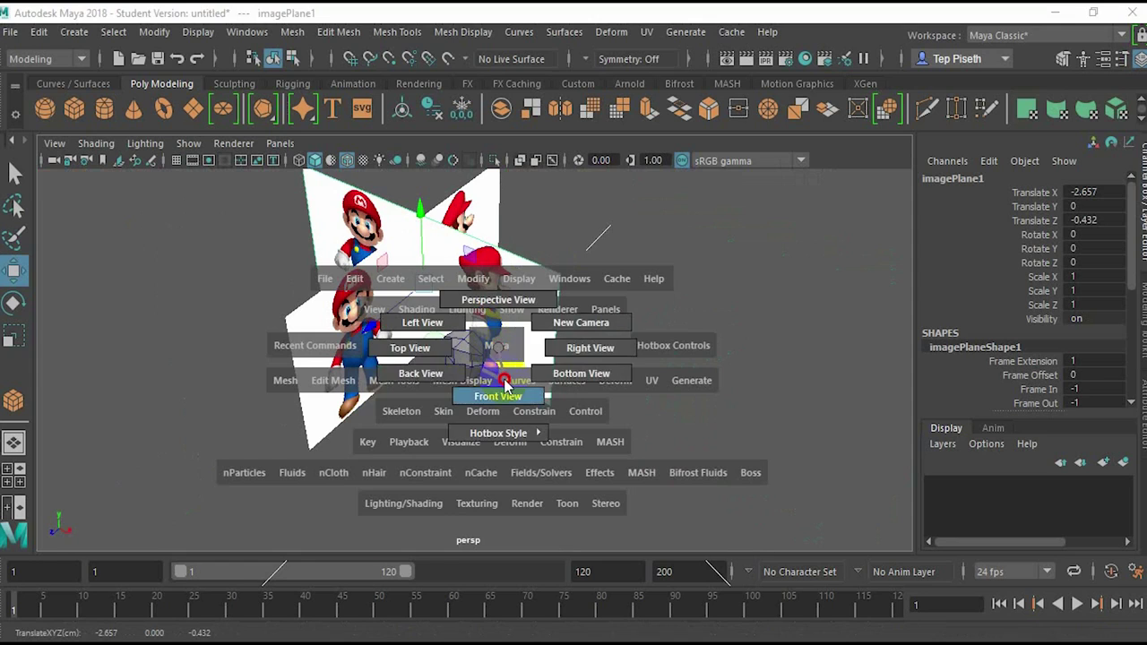
left_click(498, 395)
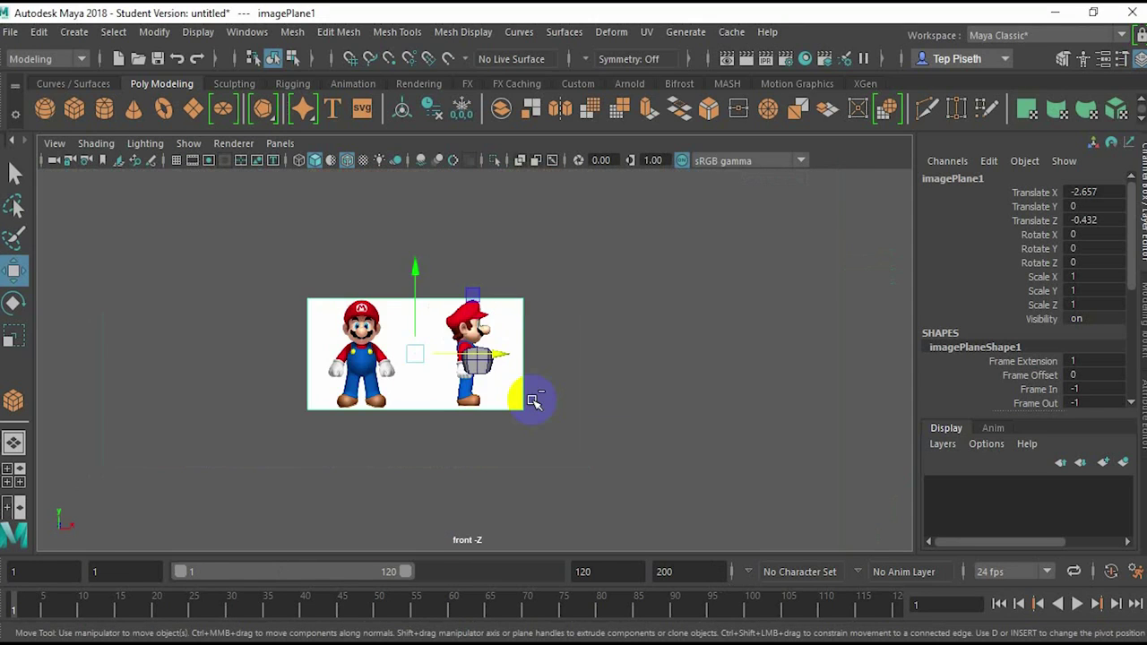
key("ctrl+z")
Step: Select the torso cube and compare its outline with Mario's body on the reference image in the front view
key("space")
left_click_drag(459, 375, 522, 370)
scroll(525, 349, "up", 4)
left_click_drag(525, 319, 488, 421, "alt")
left_click(441, 337)
scroll(447, 362, "up", 3)
key("space")
scroll(513, 385, "up", 8)
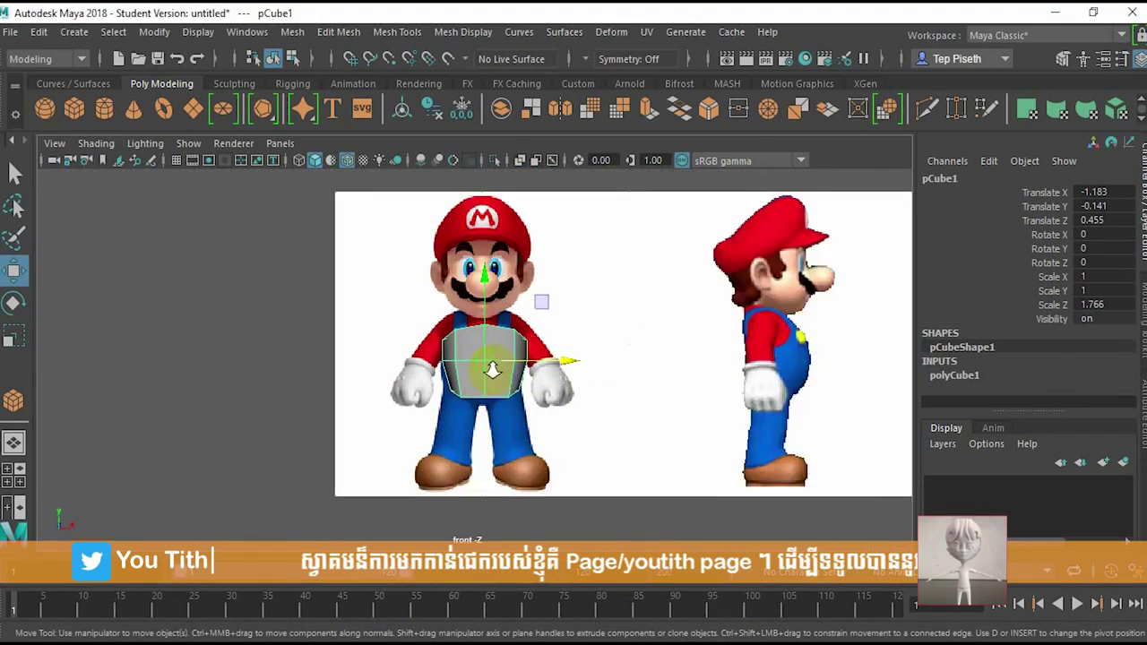
key("space")
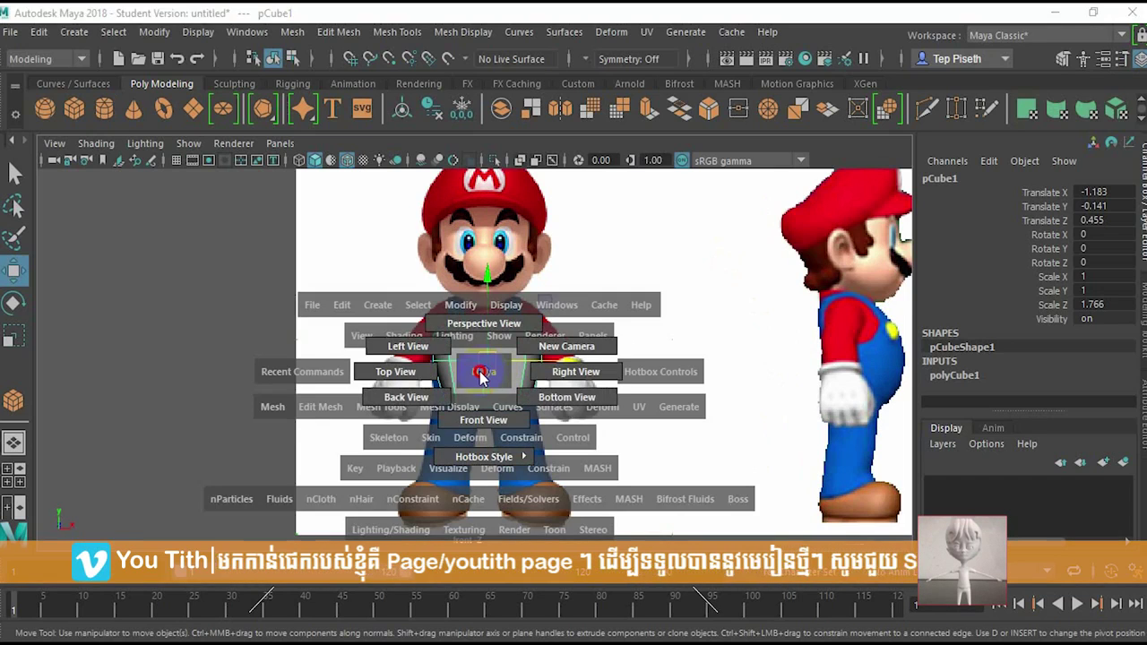
left_click_drag(484, 407, 571, 378)
key("space")
scroll(341, 350, "up", 5)
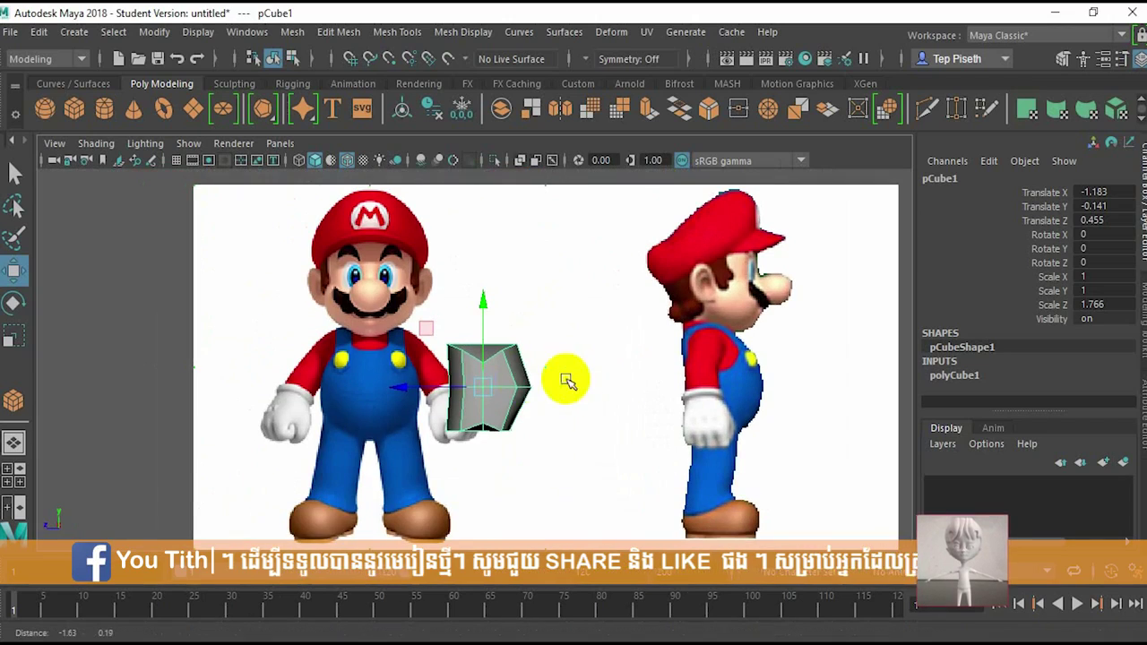
left_click(649, 363)
scroll(744, 341, "down", 5)
scroll(654, 312, "up", 2)
left_click_drag(709, 259, 617, 354)
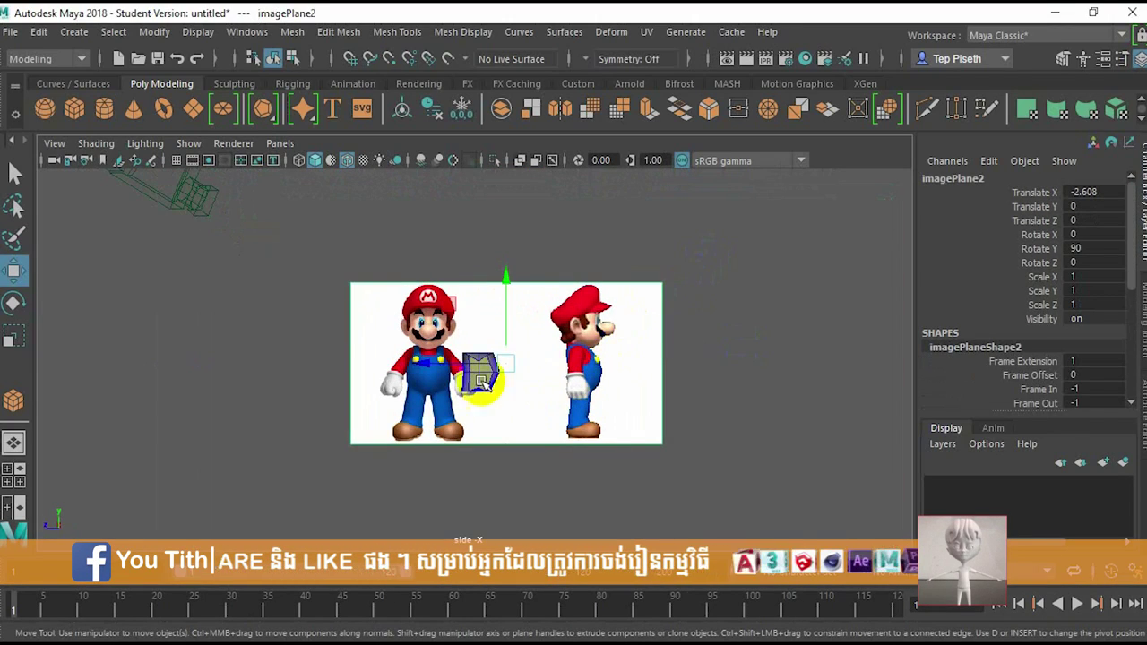
scroll(445, 359, "up", 3)
left_click_drag(446, 367, 303, 346)
Step: Return to the perspective view and check the placement of the side reference plane relative to the torso
key("space")
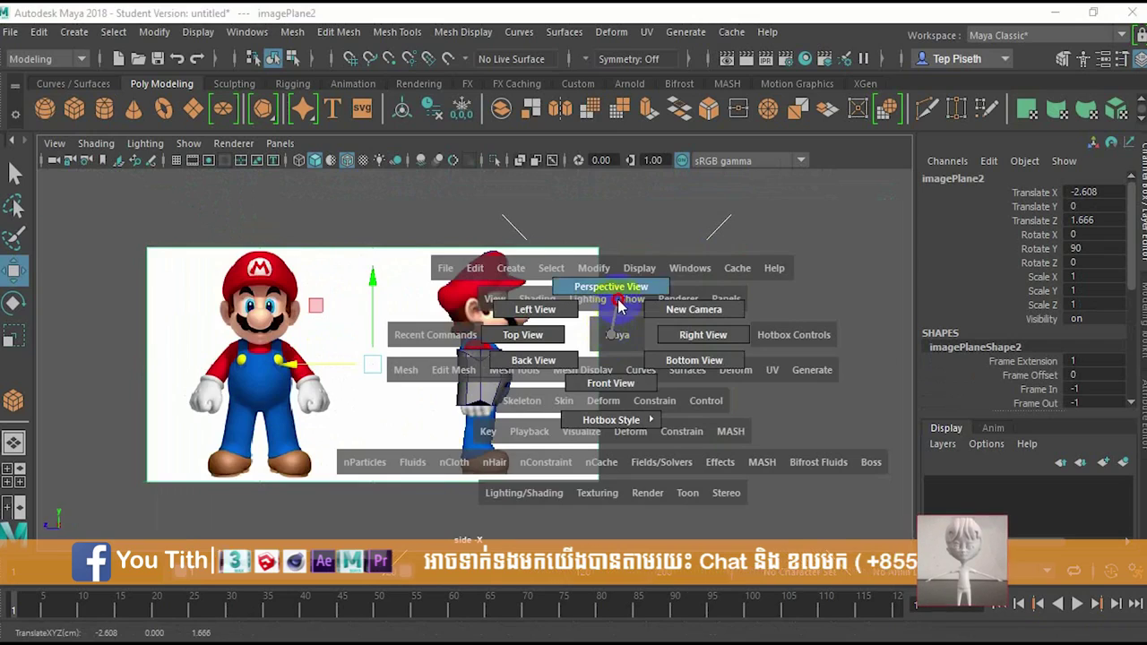
left_click_drag(618, 305, 617, 306)
key("space")
mouse_move(568, 373)
left_mouse_down()
mouse_move(569, 387)
mouse_move(602, 380)
mouse_move(570, 371)
left_mouse_up()
key("space")
key("space")
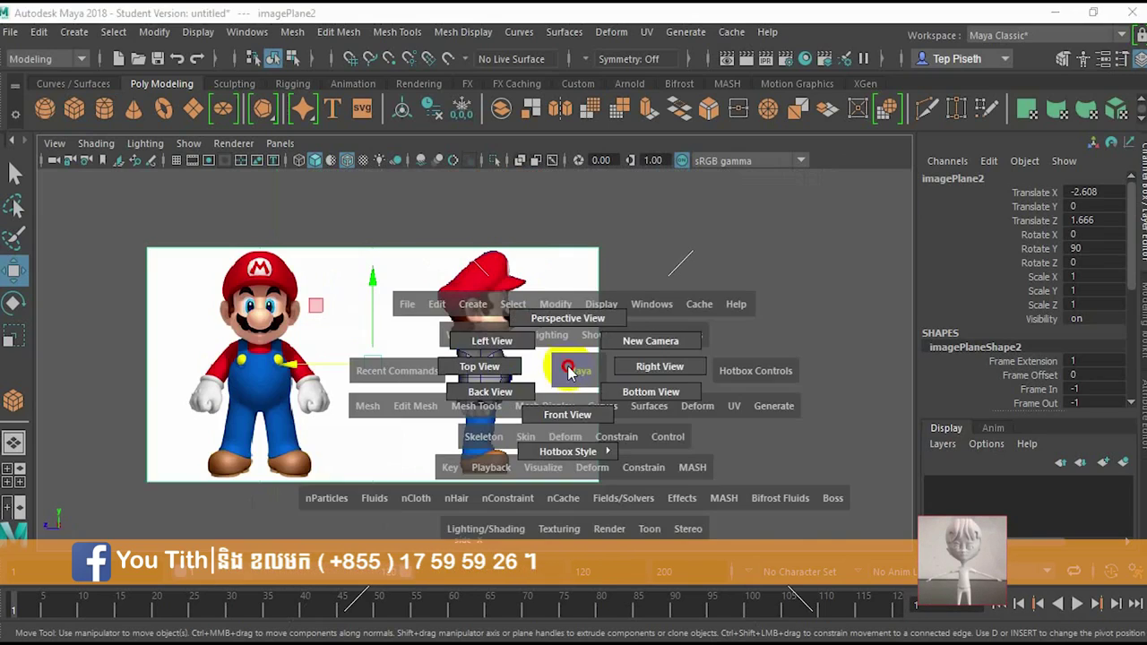
left_click_drag(567, 332, 454, 365)
scroll(454, 365, "up", 5)
middle_click_drag(453, 365, 477, 366, "alt")
left_click_drag(476, 366, 588, 394, "alt")
left_click_drag(513, 369, 435, 359, "alt")
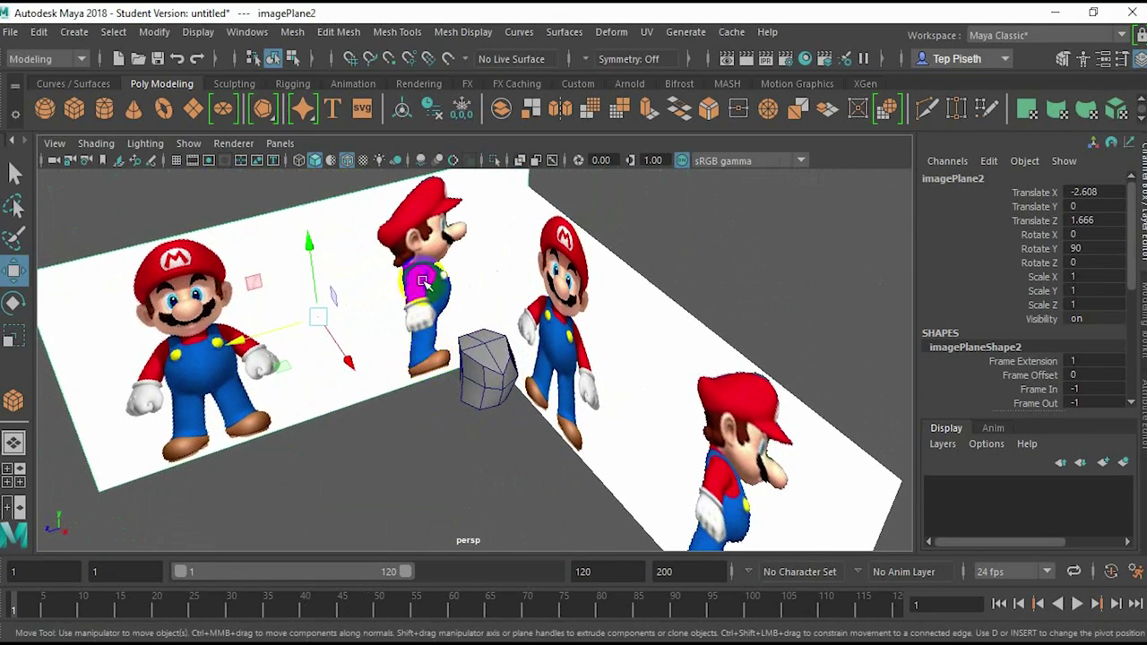
Step: Select the torso cube and examine it against both reference images from several angles
middle_click_drag(429, 287, 419, 326, "alt")
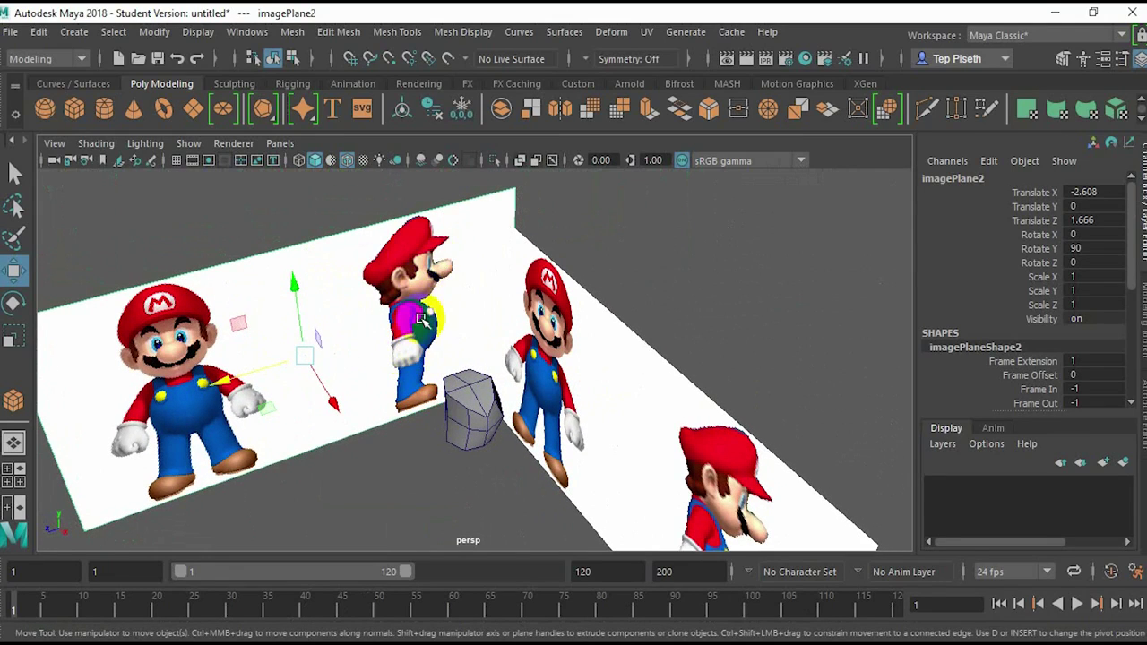
left_click_drag(413, 284, 481, 371, "alt")
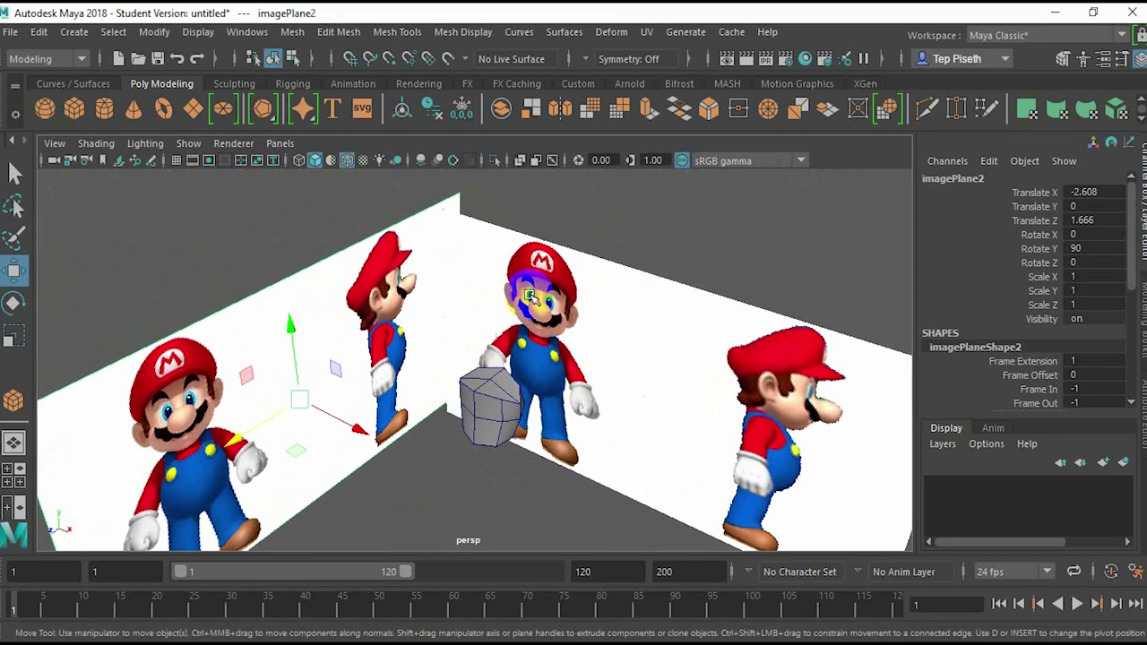
middle_click_drag(575, 401, 529, 359, "alt")
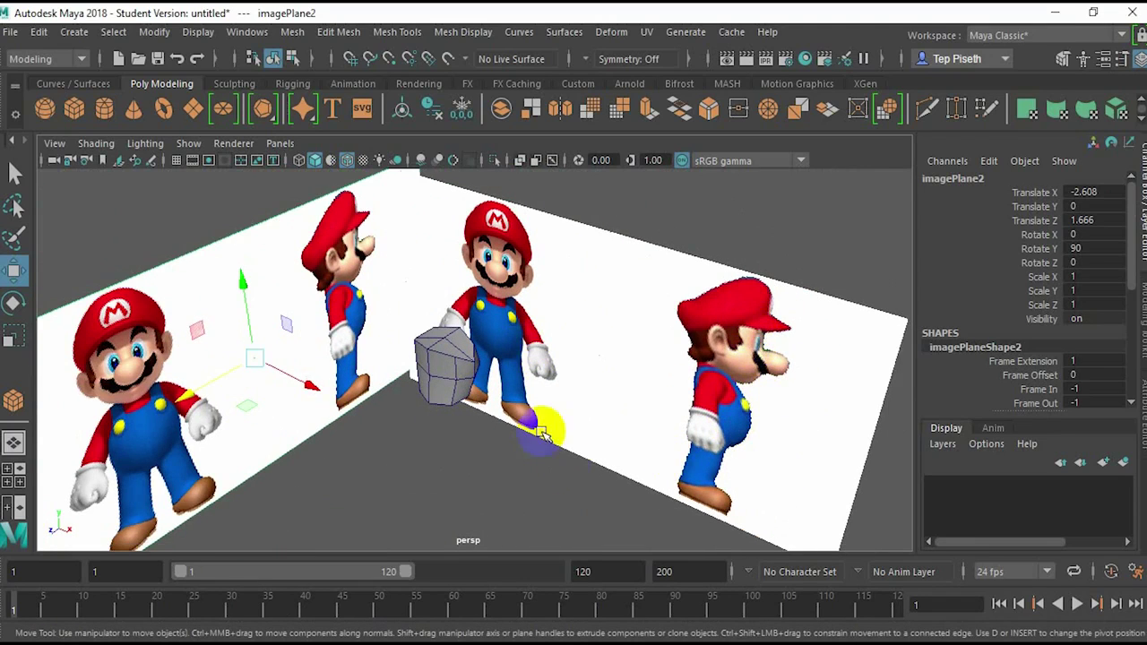
left_click_drag(448, 292, 493, 322, "alt")
left_click(461, 354)
key("space")
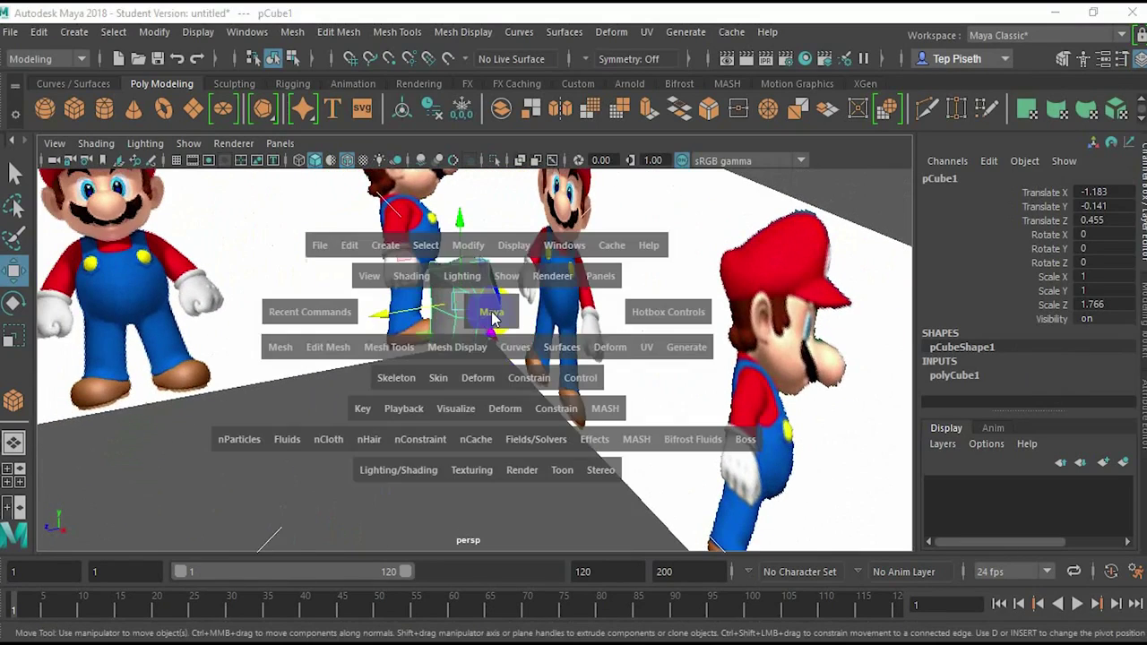
middle_click_drag(484, 326, 496, 376, "alt")
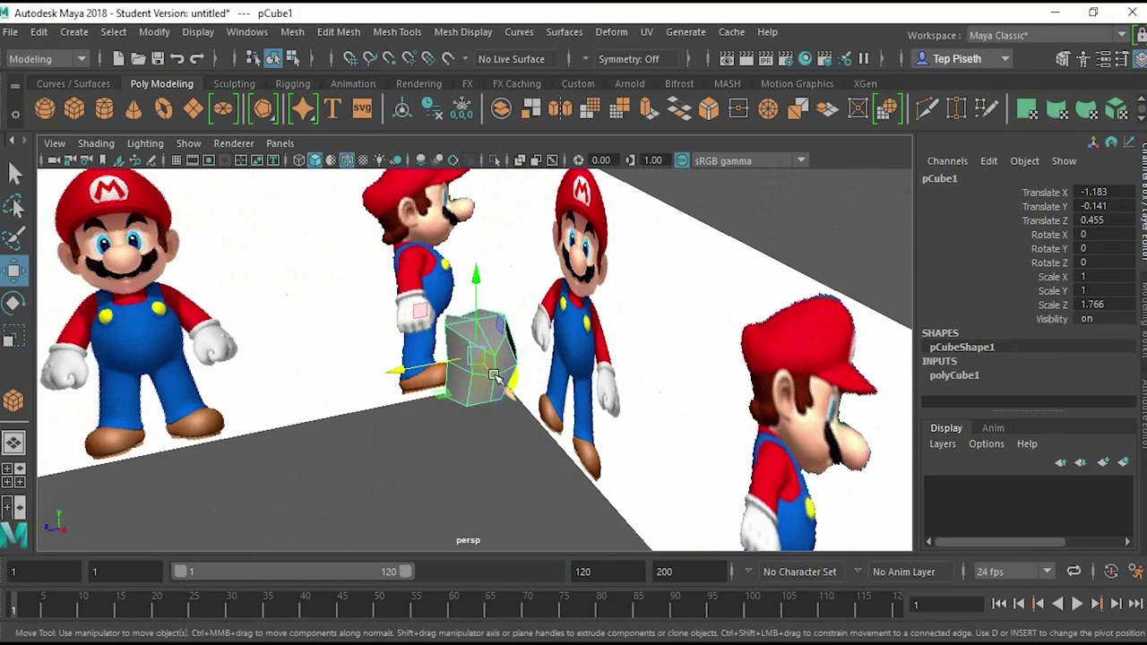
scroll(493, 383, "up", 3)
scroll(493, 384, "down", 5)
left_click_drag(493, 384, 699, 385, "alt")
left_click(585, 336)
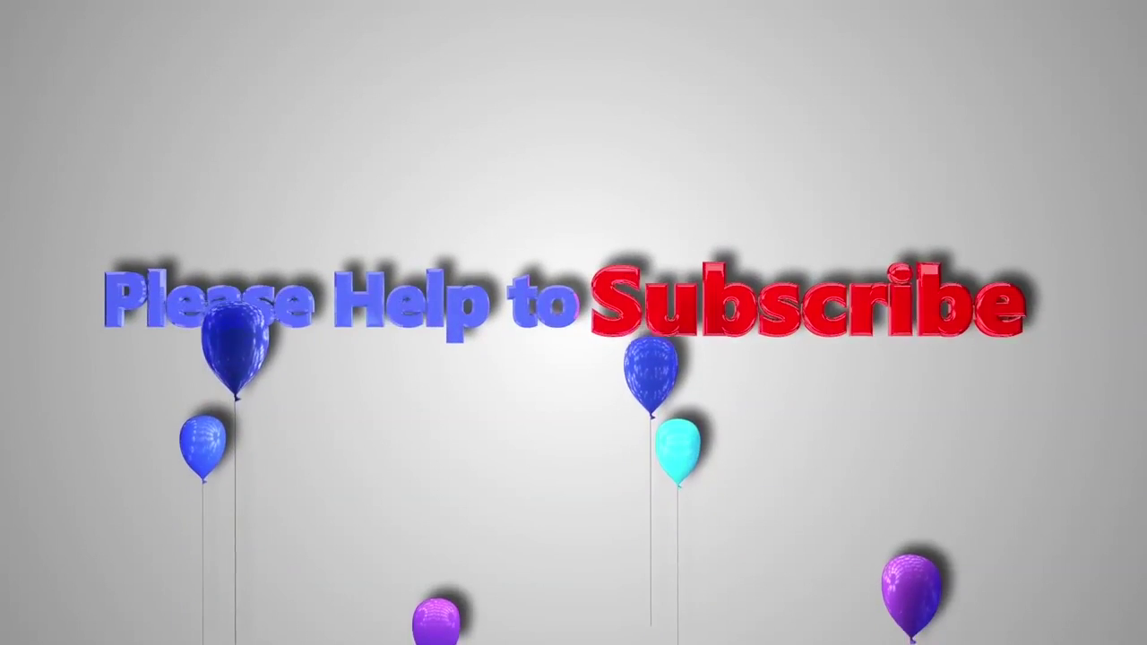